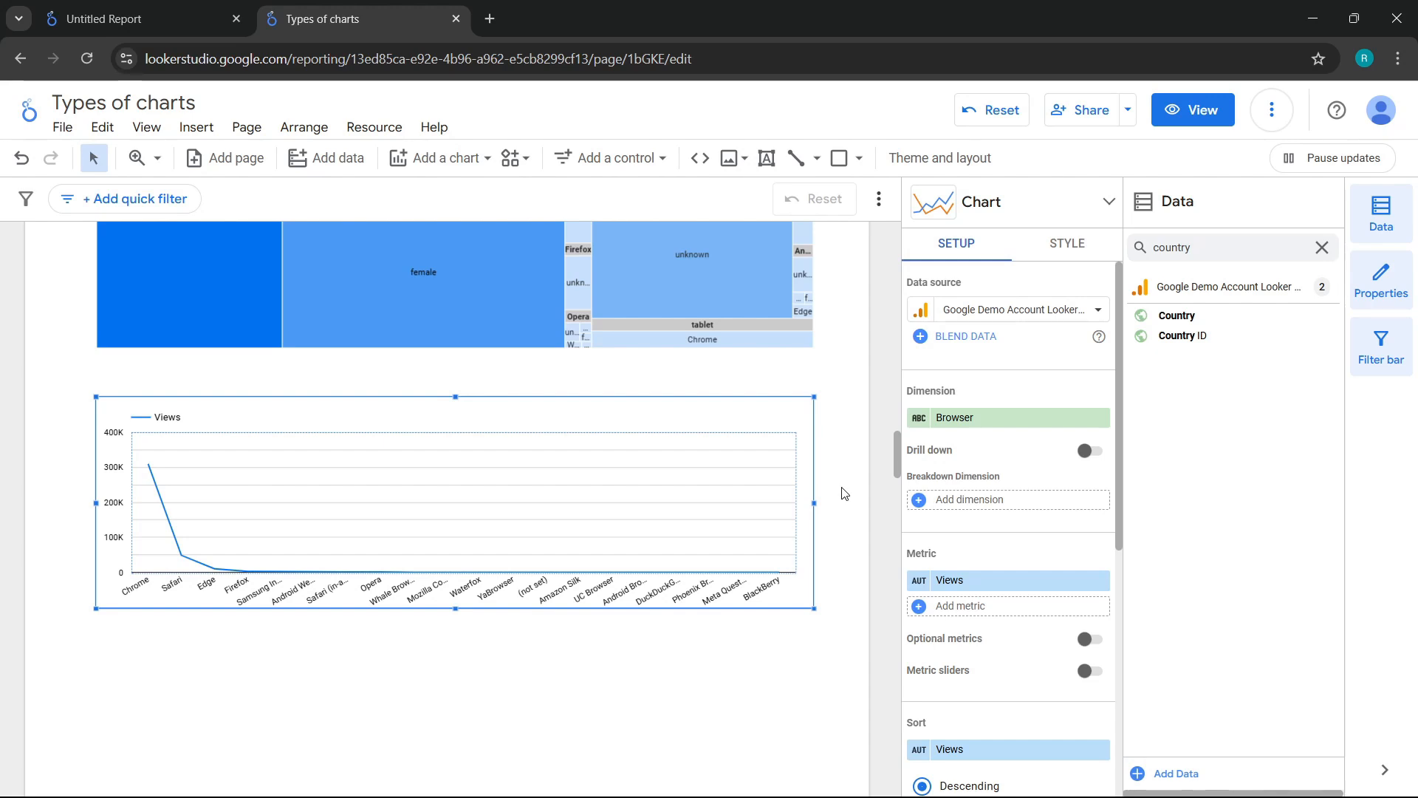
Step: Change the line chart's dimension to Age and sort it by Views in ascending order
{"action": "left_click", "coordinate": [986, 417]}
{"action": "type", "text": "age"}
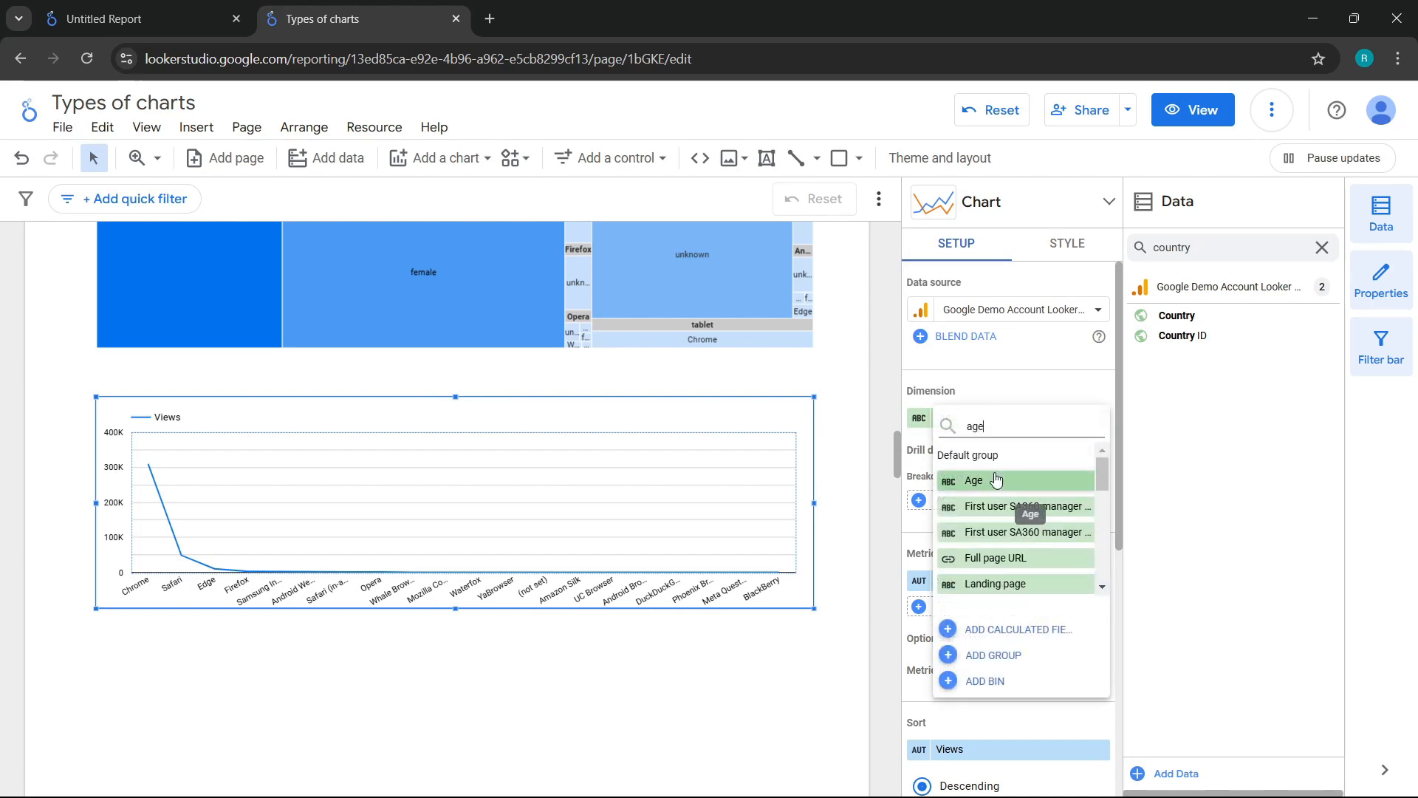
{"action": "left_click", "coordinate": [994, 480]}
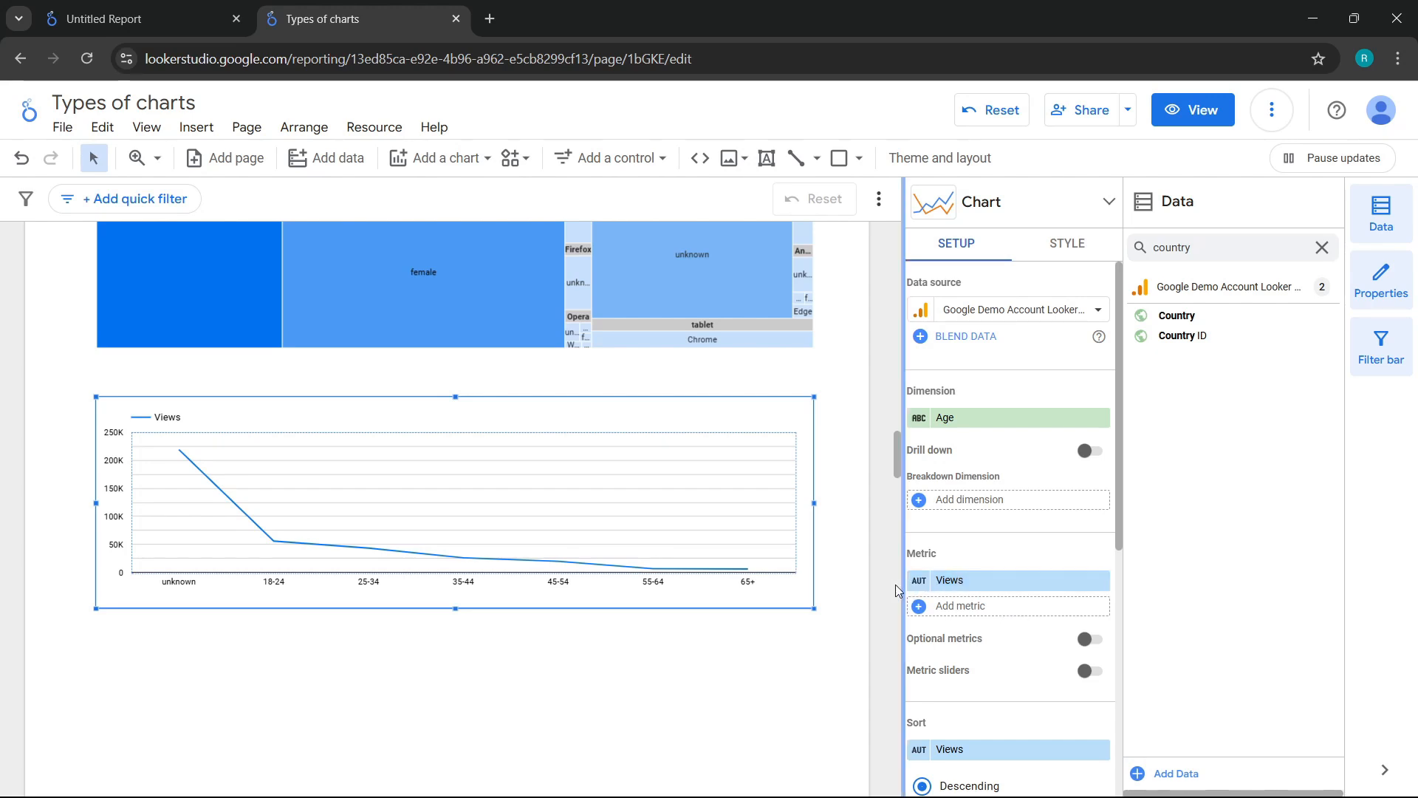
{"action": "scroll", "coordinate": [1037, 603], "scroll_direction": "down", "scroll_amount": 3}
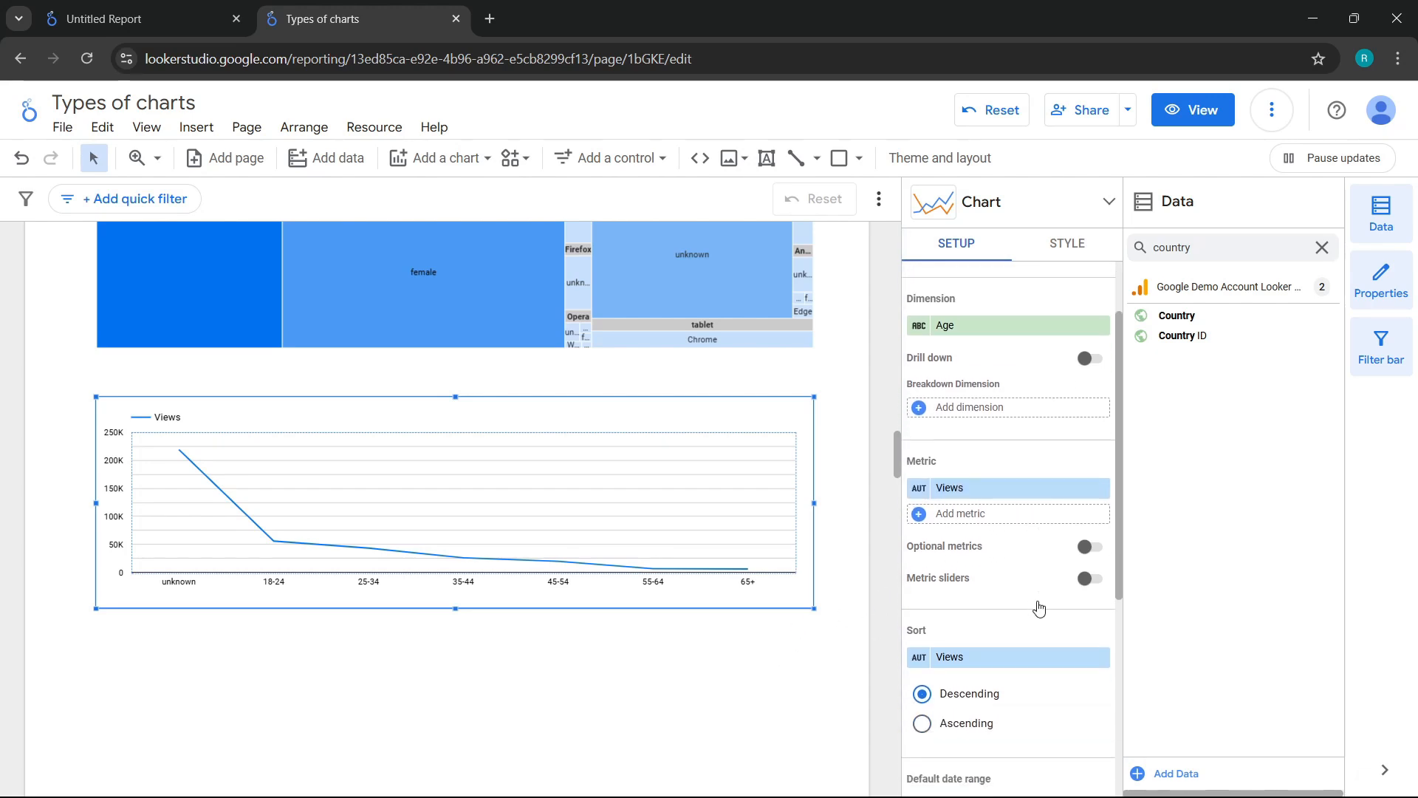
{"action": "left_click", "coordinate": [924, 635]}
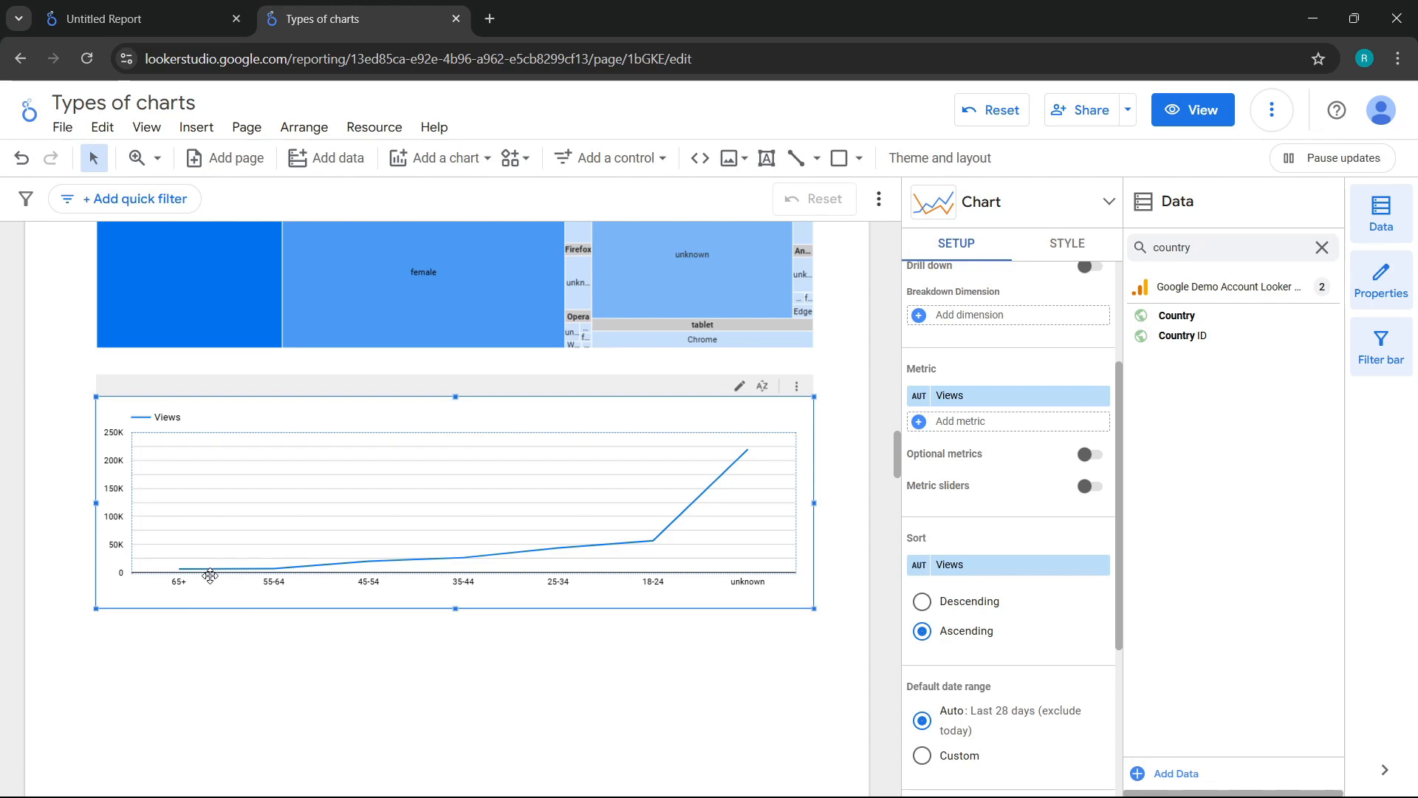
{"action": "mouse_move", "coordinate": [284, 570]}
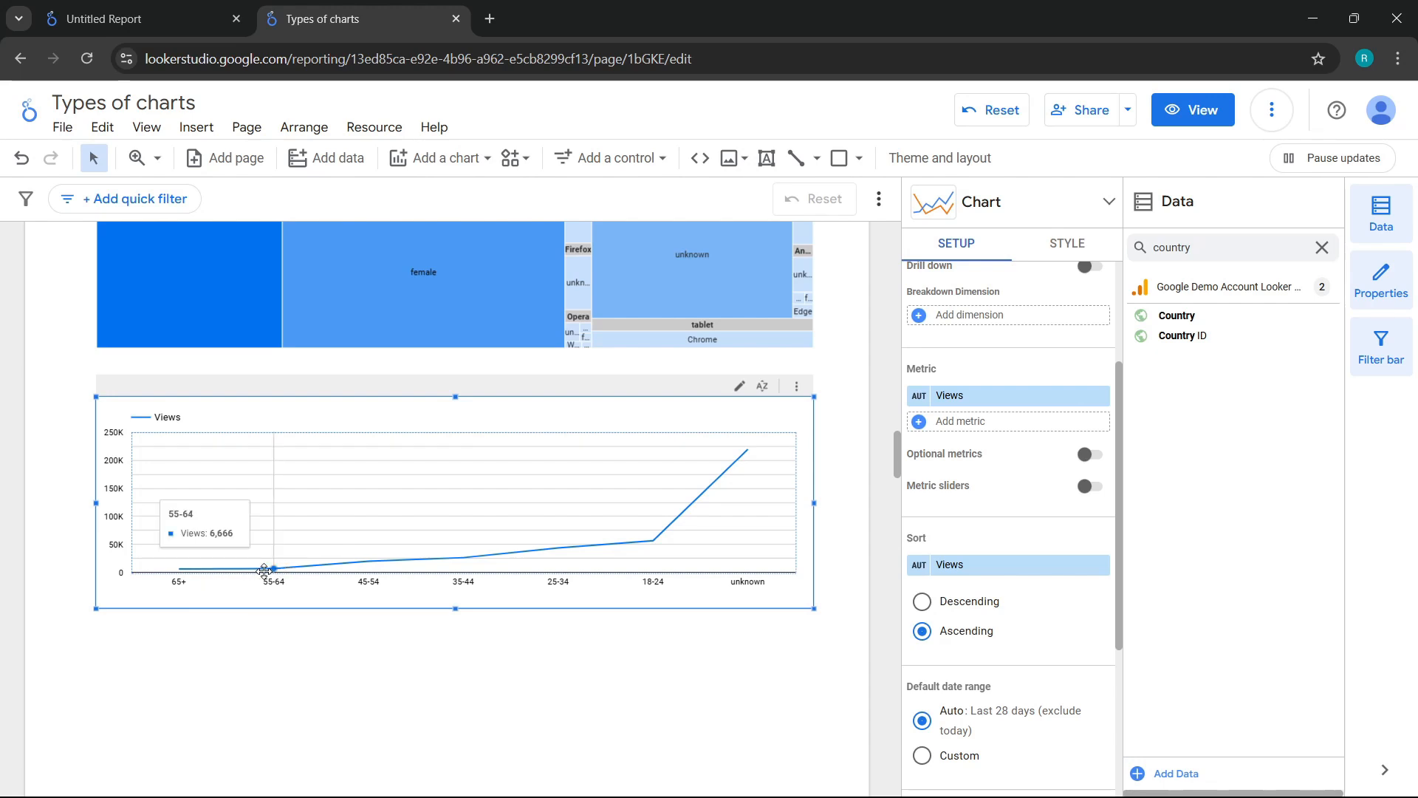
{"action": "mouse_move", "coordinate": [474, 547]}
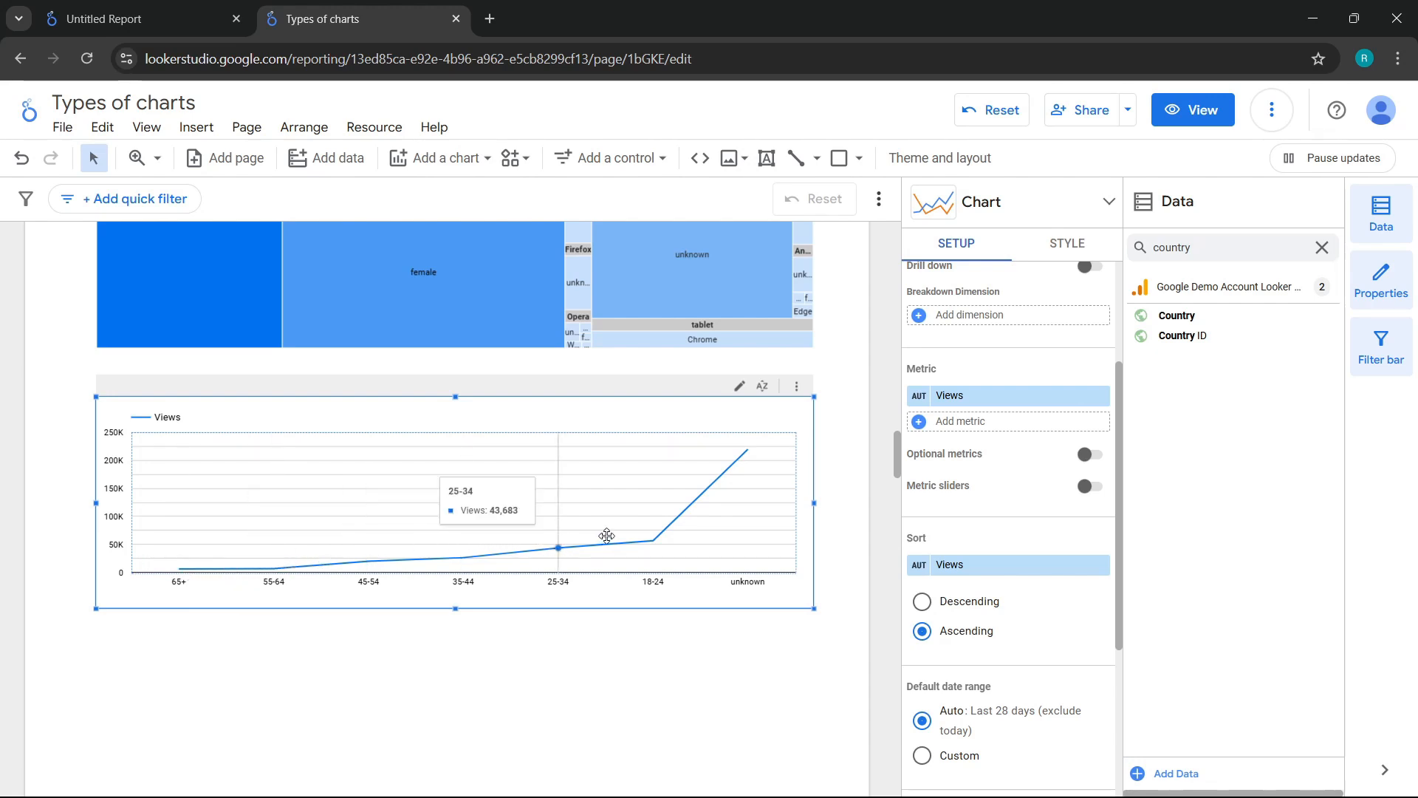
{"action": "mouse_move", "coordinate": [637, 532]}
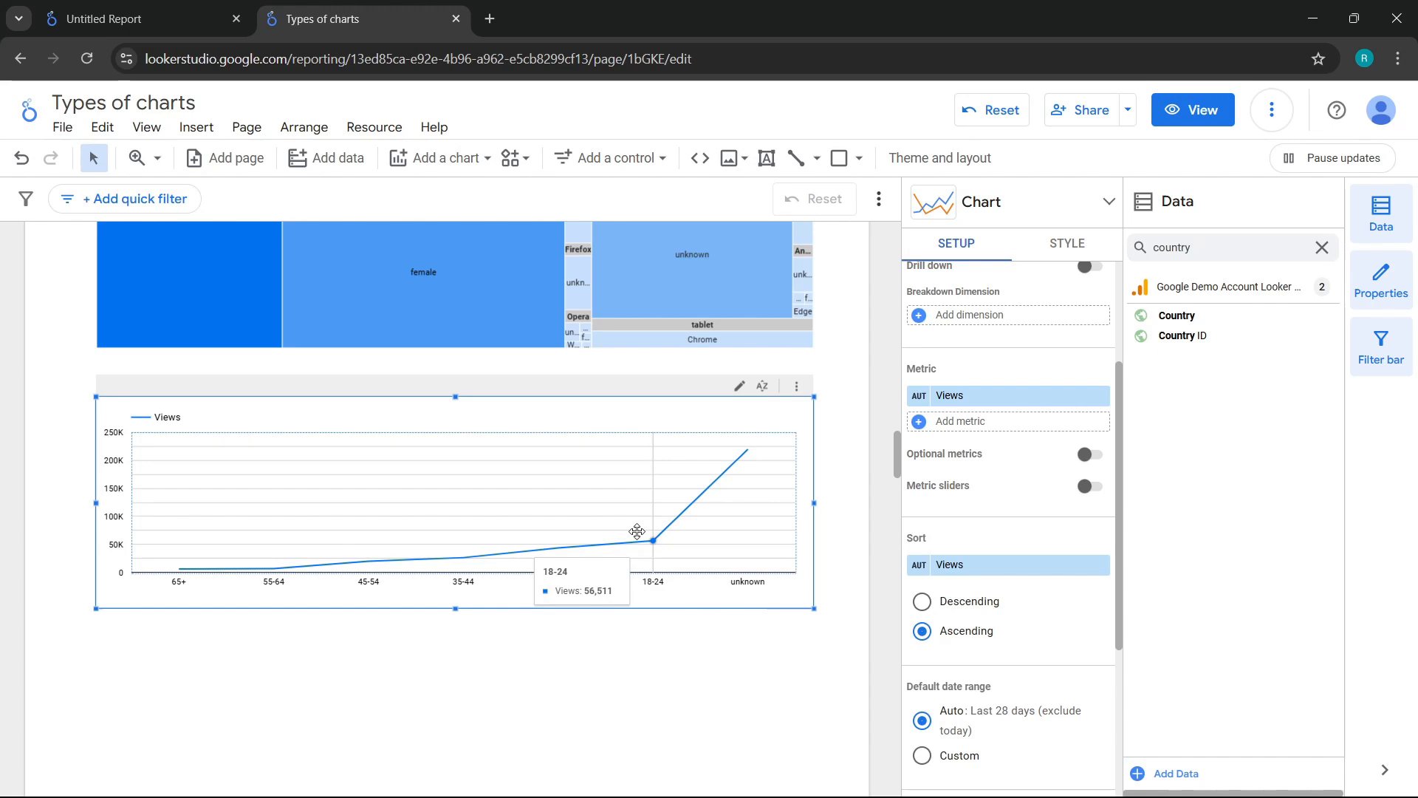
Step: Add Bounce rate as a second metric of the line chart and make the chart slightly taller
{"action": "scroll", "coordinate": [969, 517], "scroll_direction": "up", "scroll_amount": 2}
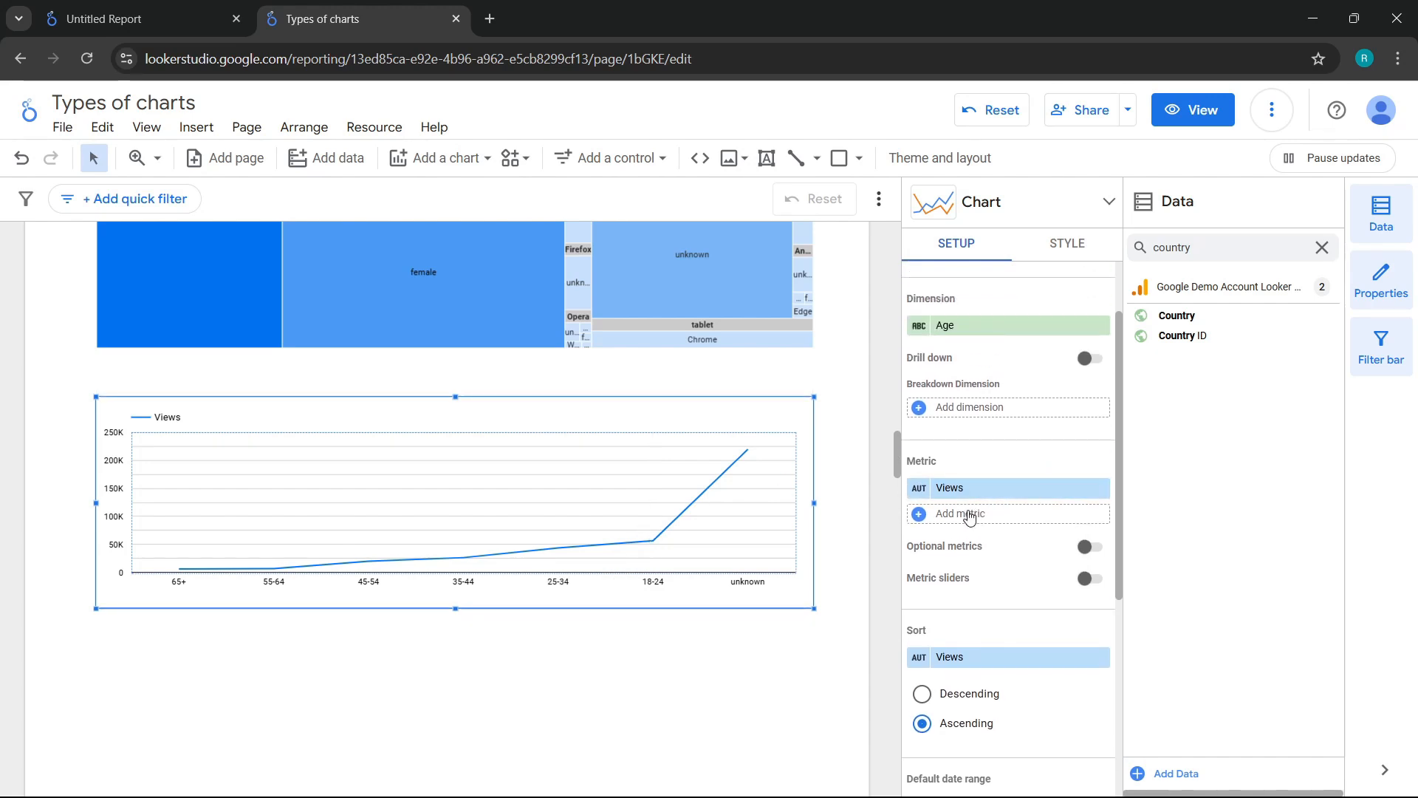
{"action": "left_click", "coordinate": [970, 514]}
{"action": "type", "text": "bp"}
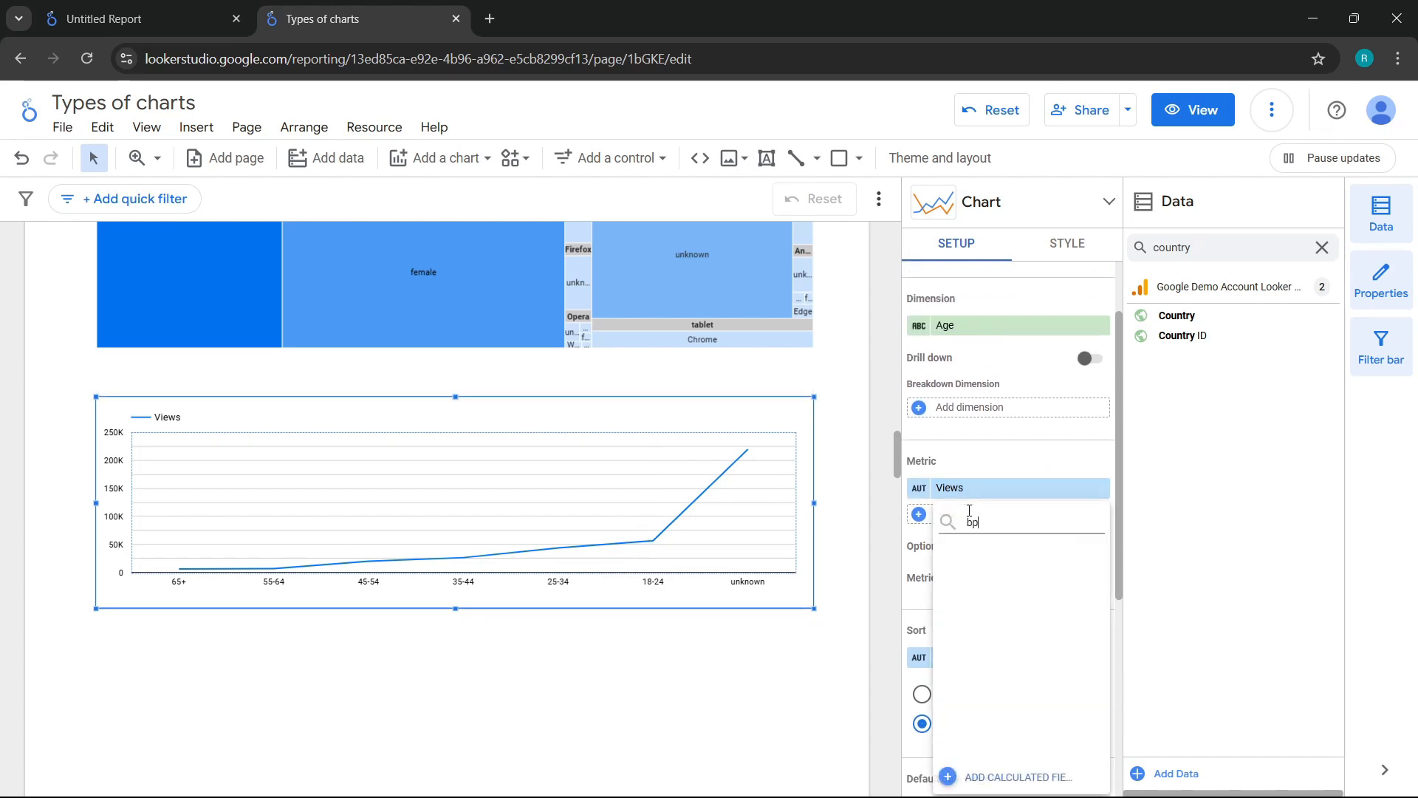
{"action": "key", "text": "BackSpace"}
{"action": "type", "text": "ounce rate"}
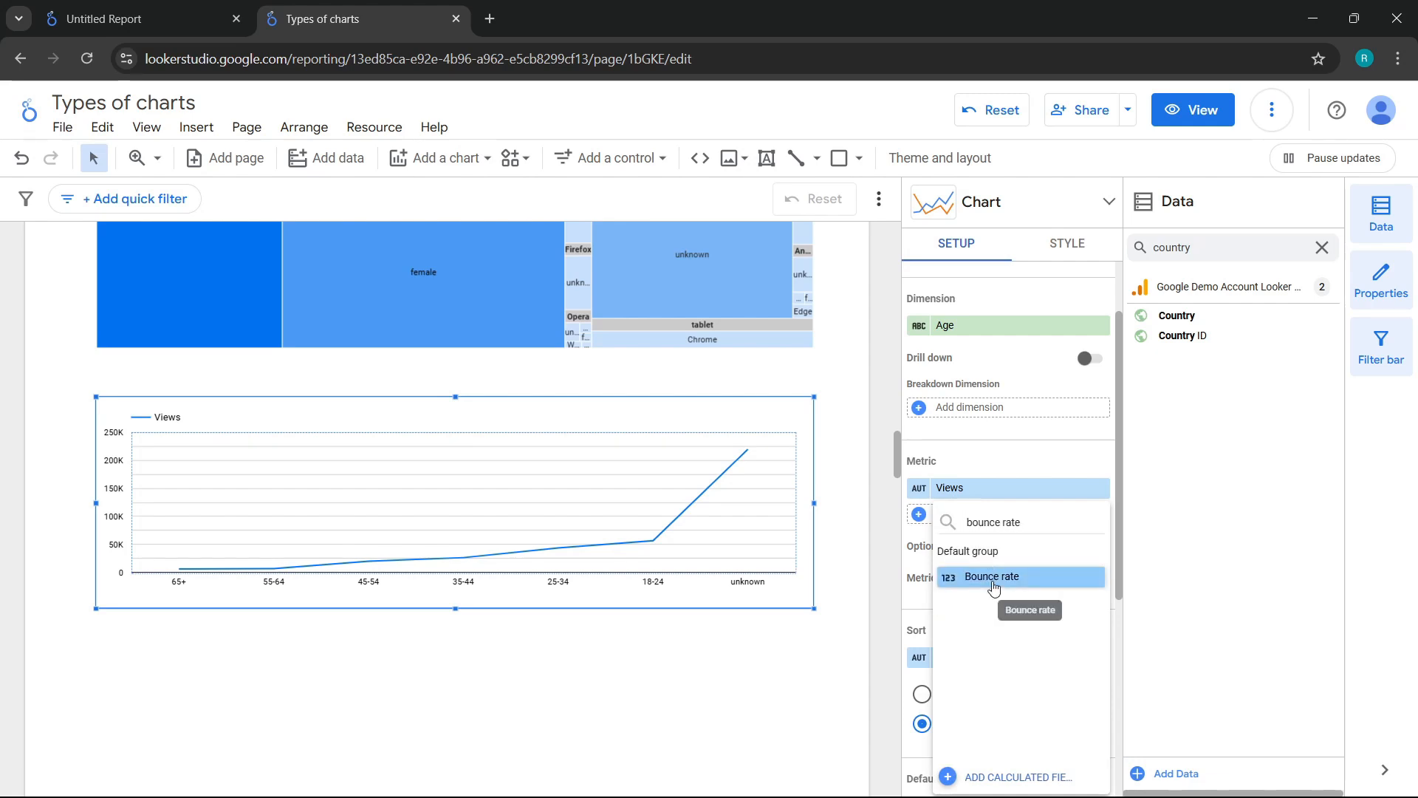
{"action": "left_click", "coordinate": [989, 576]}
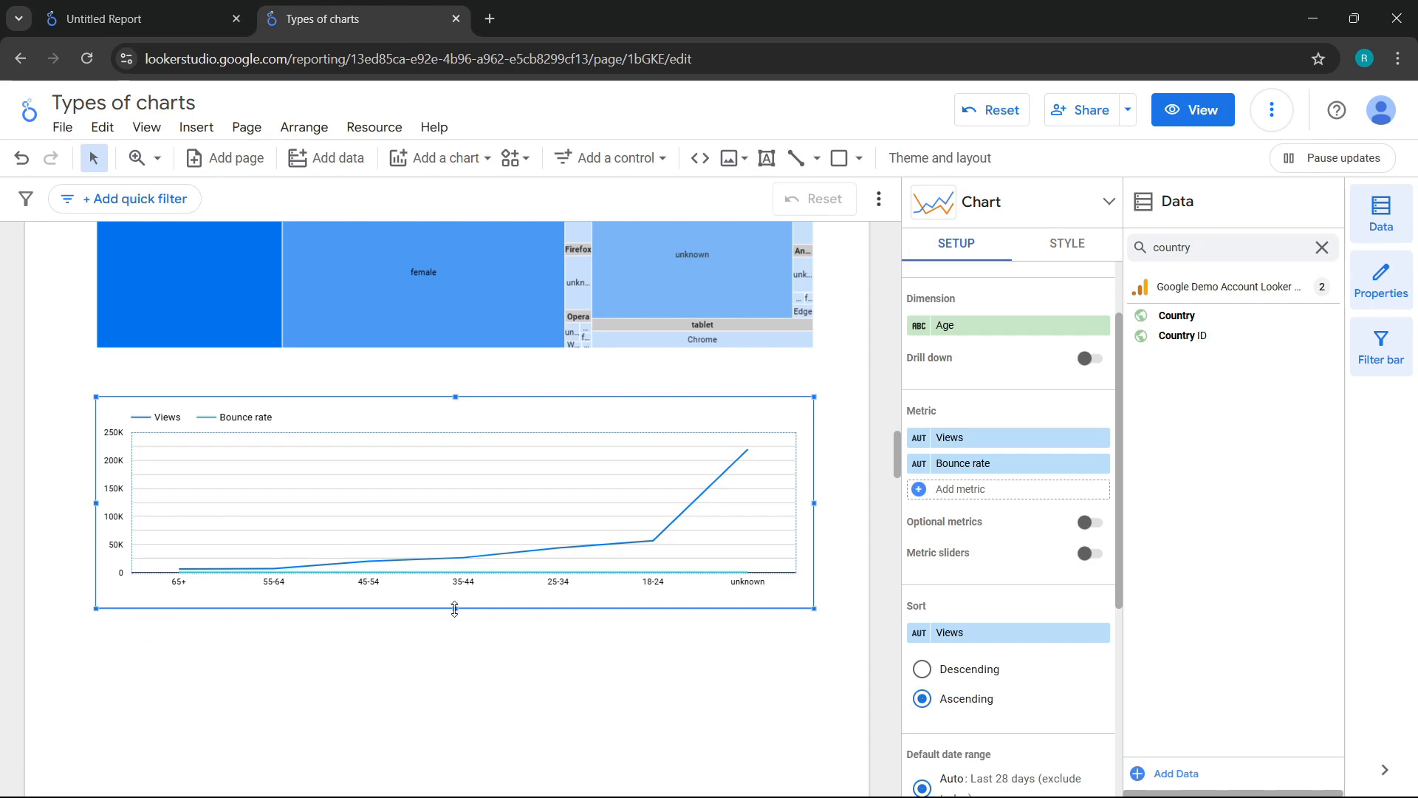
{"action": "left_click_drag", "start_coordinate": [455, 608], "coordinate": [451, 637]}
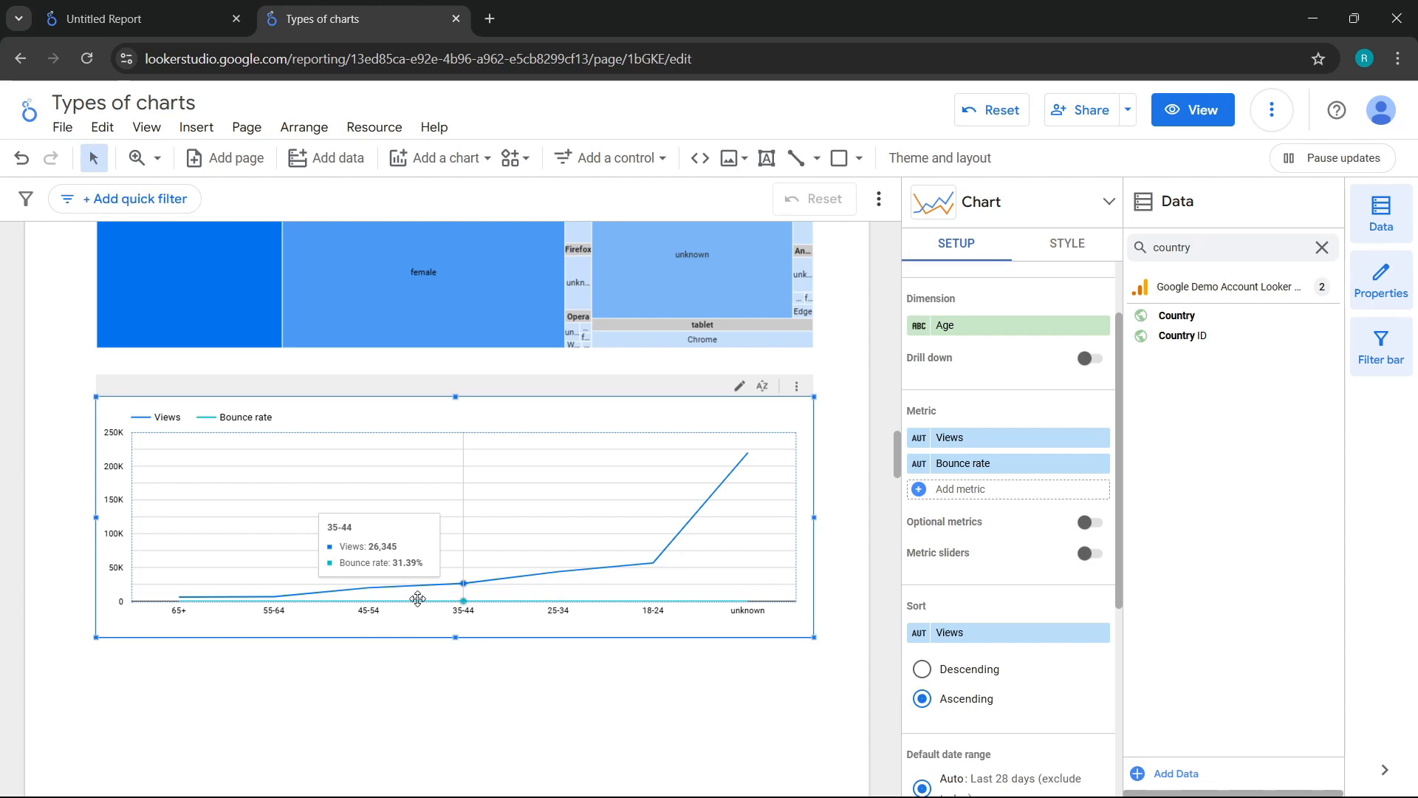
Step: Assign series #1 (Views) to the left axis and series #2 (Bounce rate) to the right axis
{"action": "left_click", "coordinate": [1070, 244]}
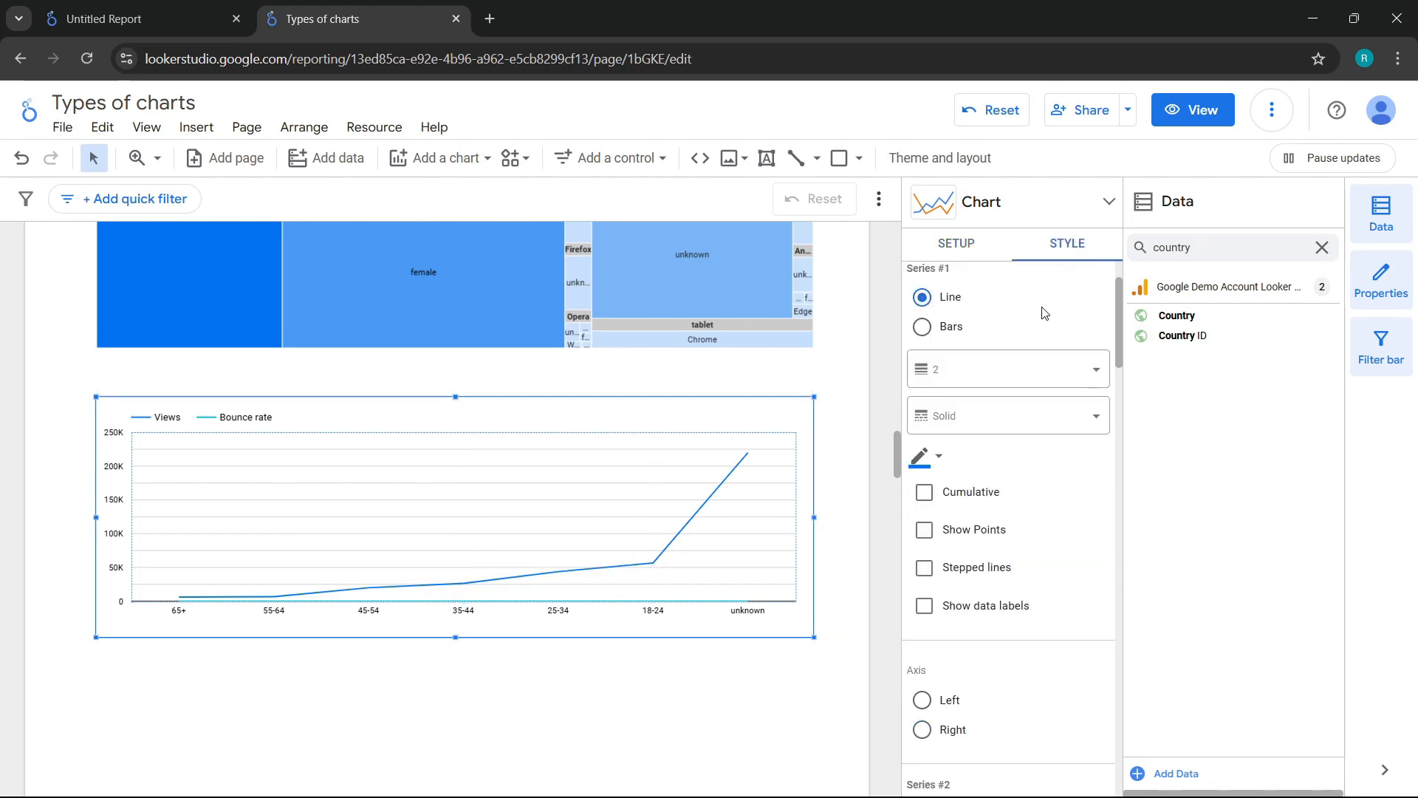
{"action": "scroll", "coordinate": [1043, 312], "scroll_direction": "up", "scroll_amount": 2}
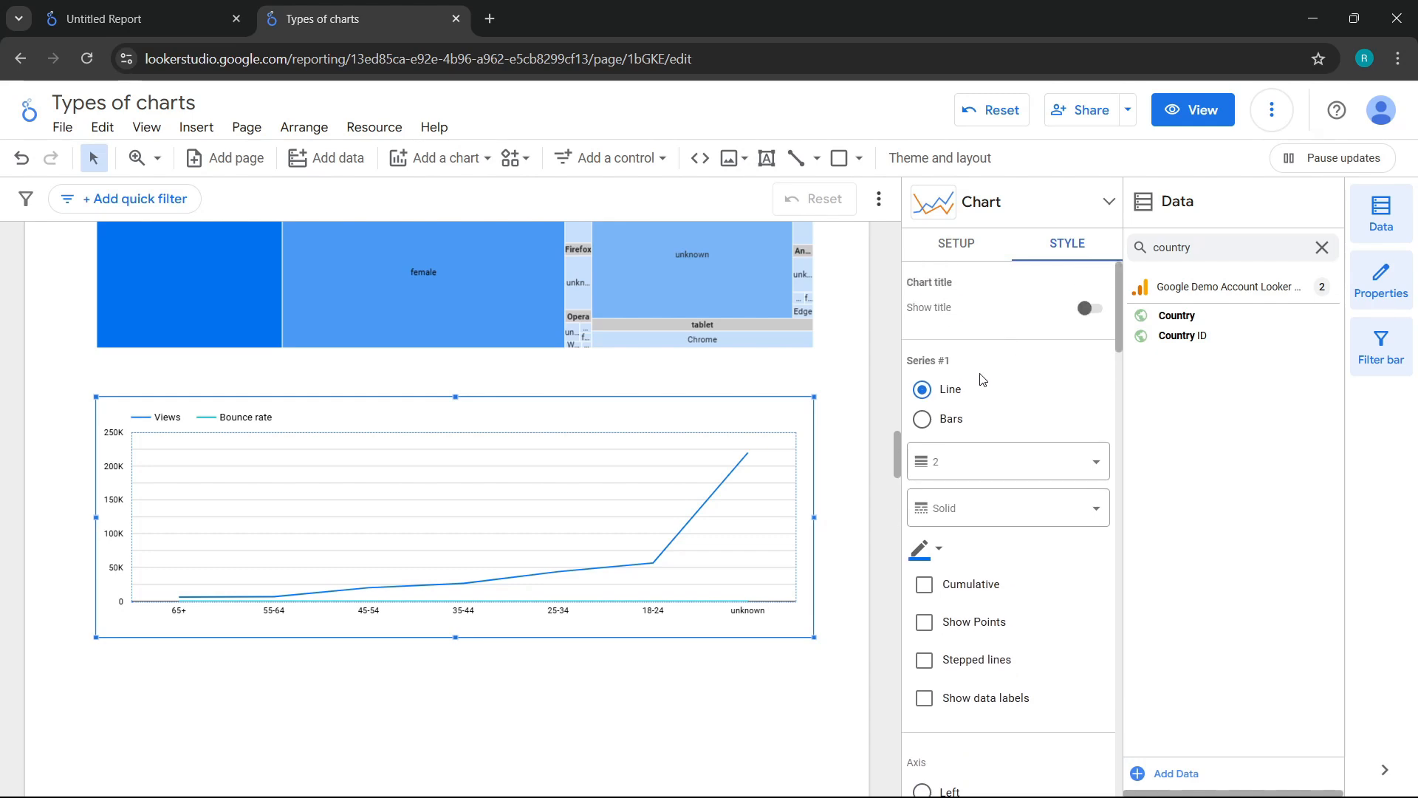
{"action": "scroll", "coordinate": [1007, 507], "scroll_direction": "down", "scroll_amount": 3}
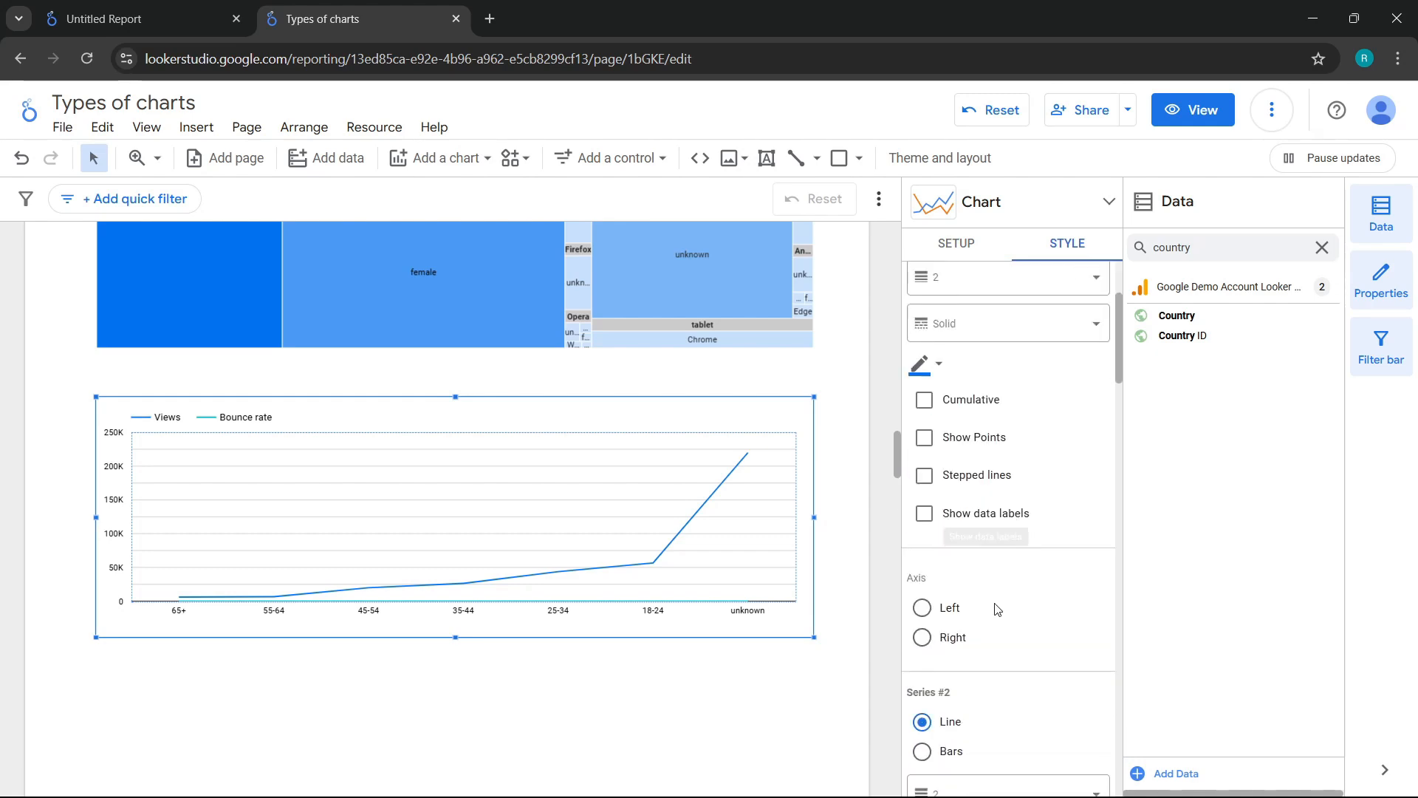
{"action": "scroll", "coordinate": [1016, 622], "scroll_direction": "up", "scroll_amount": 3}
{"action": "scroll", "coordinate": [1017, 613], "scroll_direction": "up", "scroll_amount": 1}
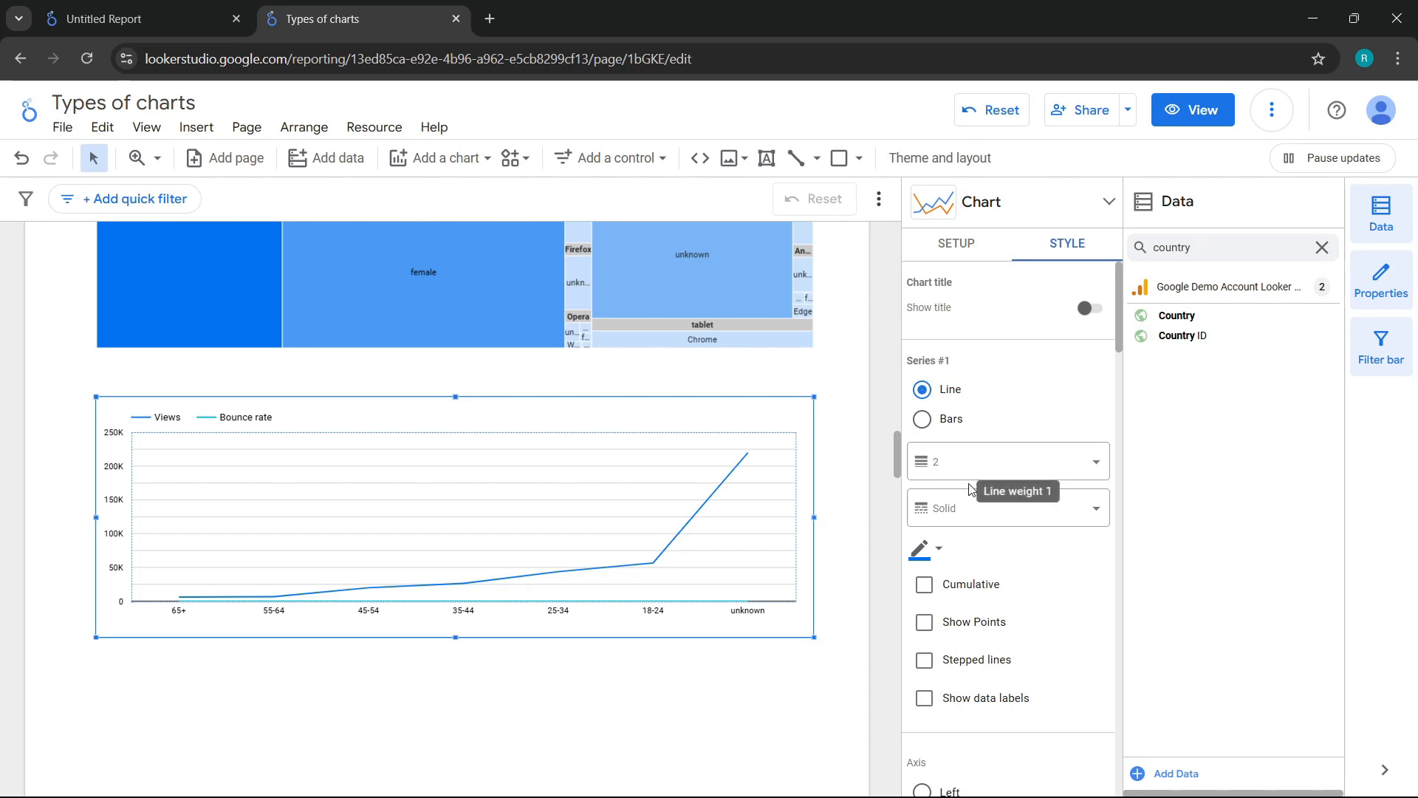
{"action": "scroll", "coordinate": [990, 450], "scroll_direction": "down", "scroll_amount": 4}
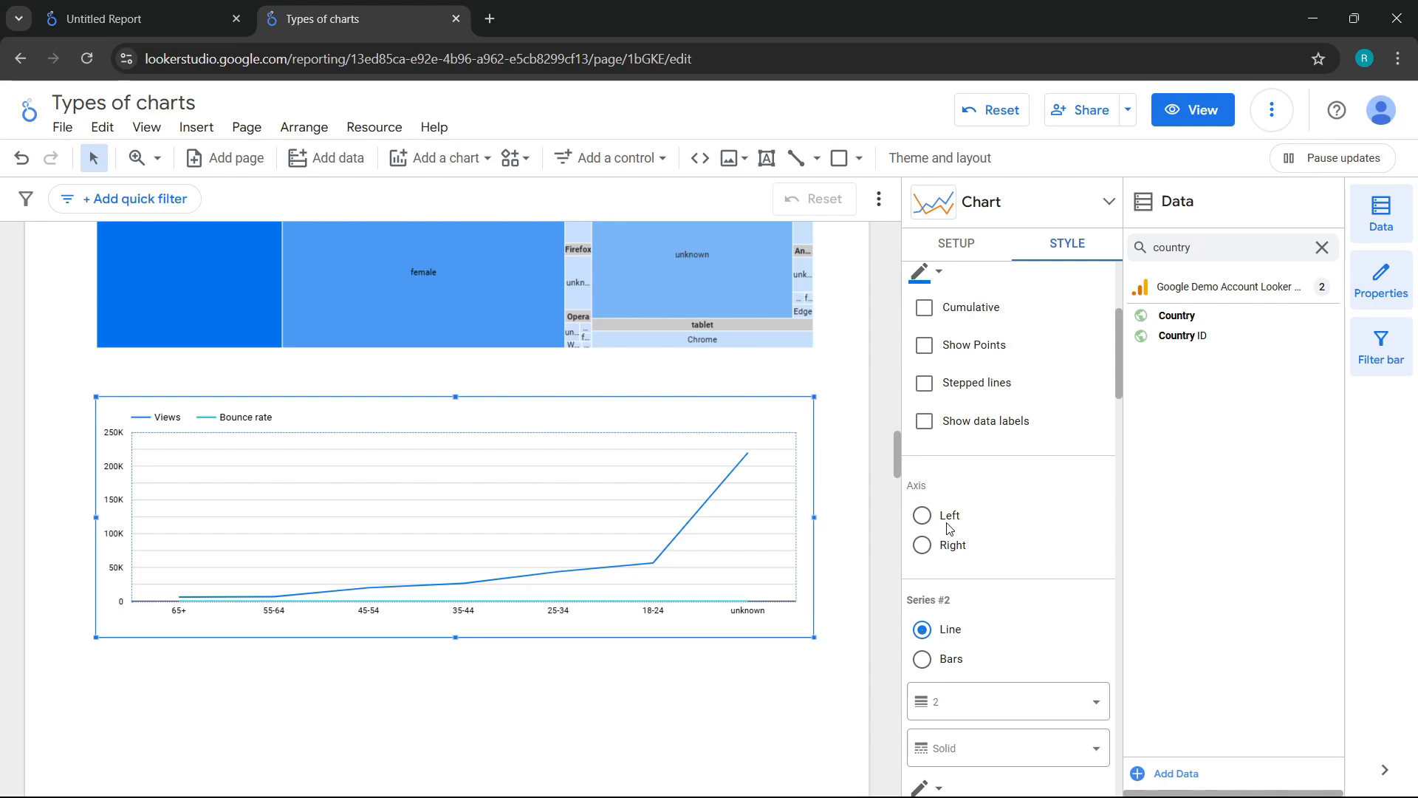
{"action": "left_click", "coordinate": [923, 515]}
{"action": "scroll", "coordinate": [993, 532], "scroll_direction": "down", "scroll_amount": 3}
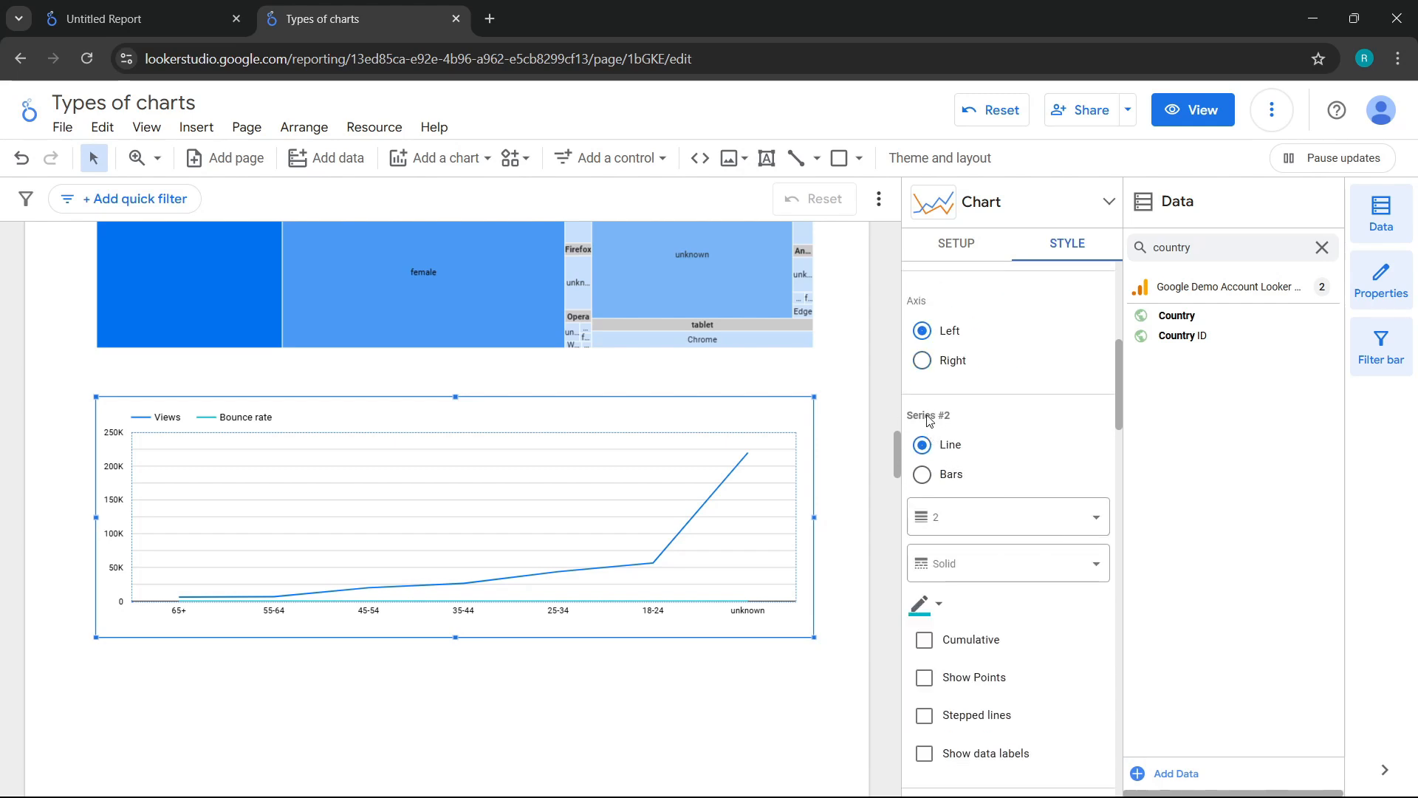
{"action": "scroll", "coordinate": [1023, 465], "scroll_direction": "down", "scroll_amount": 3}
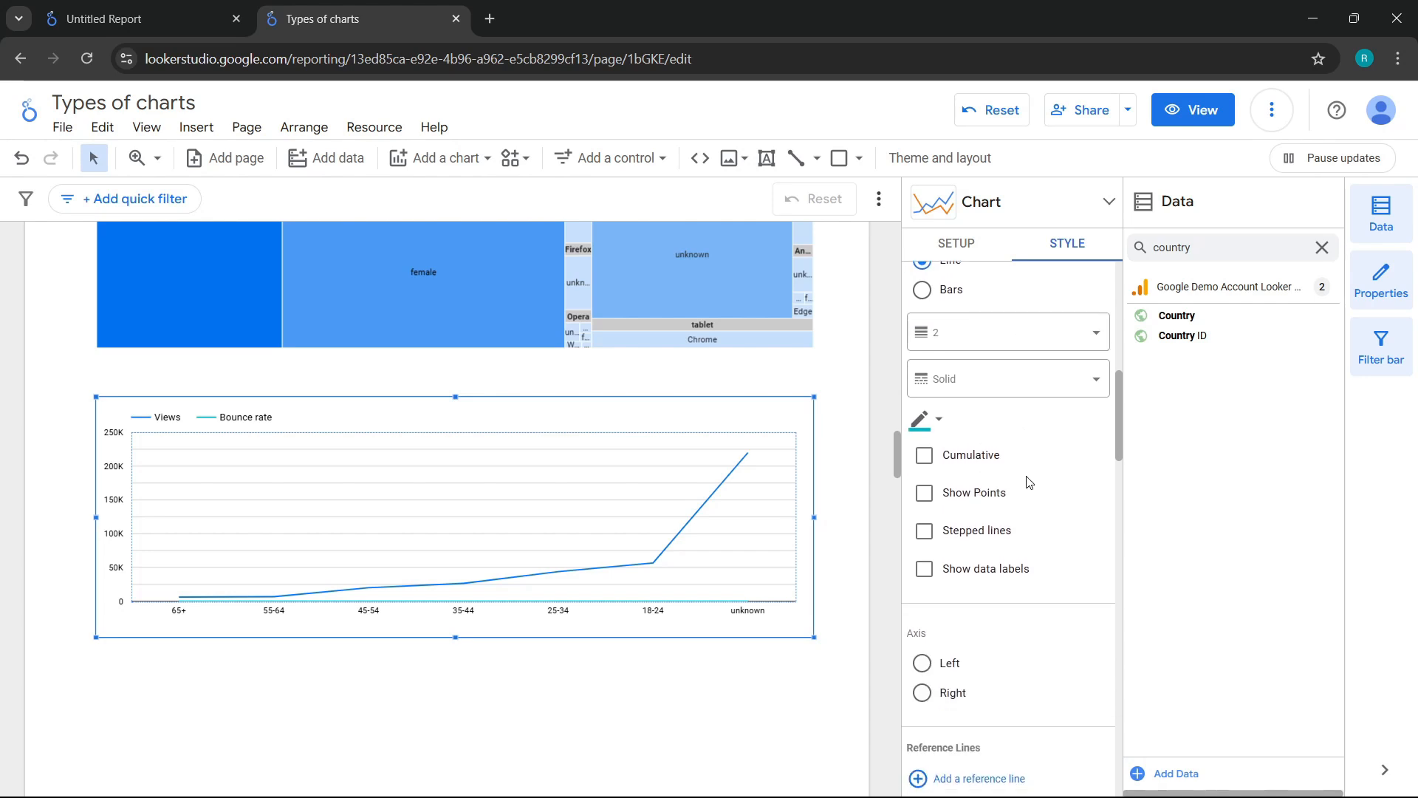
{"action": "left_click", "coordinate": [923, 693]}
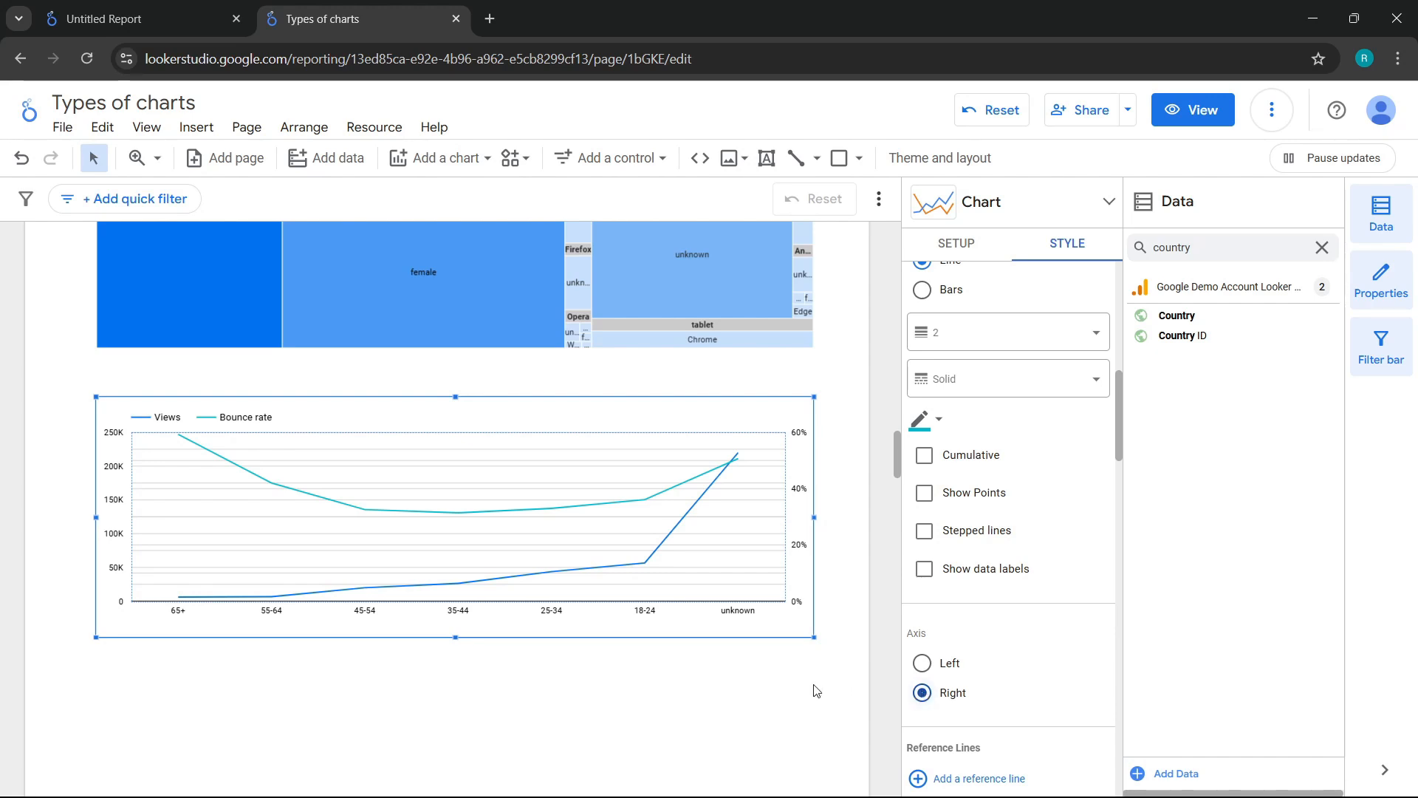
{"action": "mouse_move", "coordinate": [222, 467]}
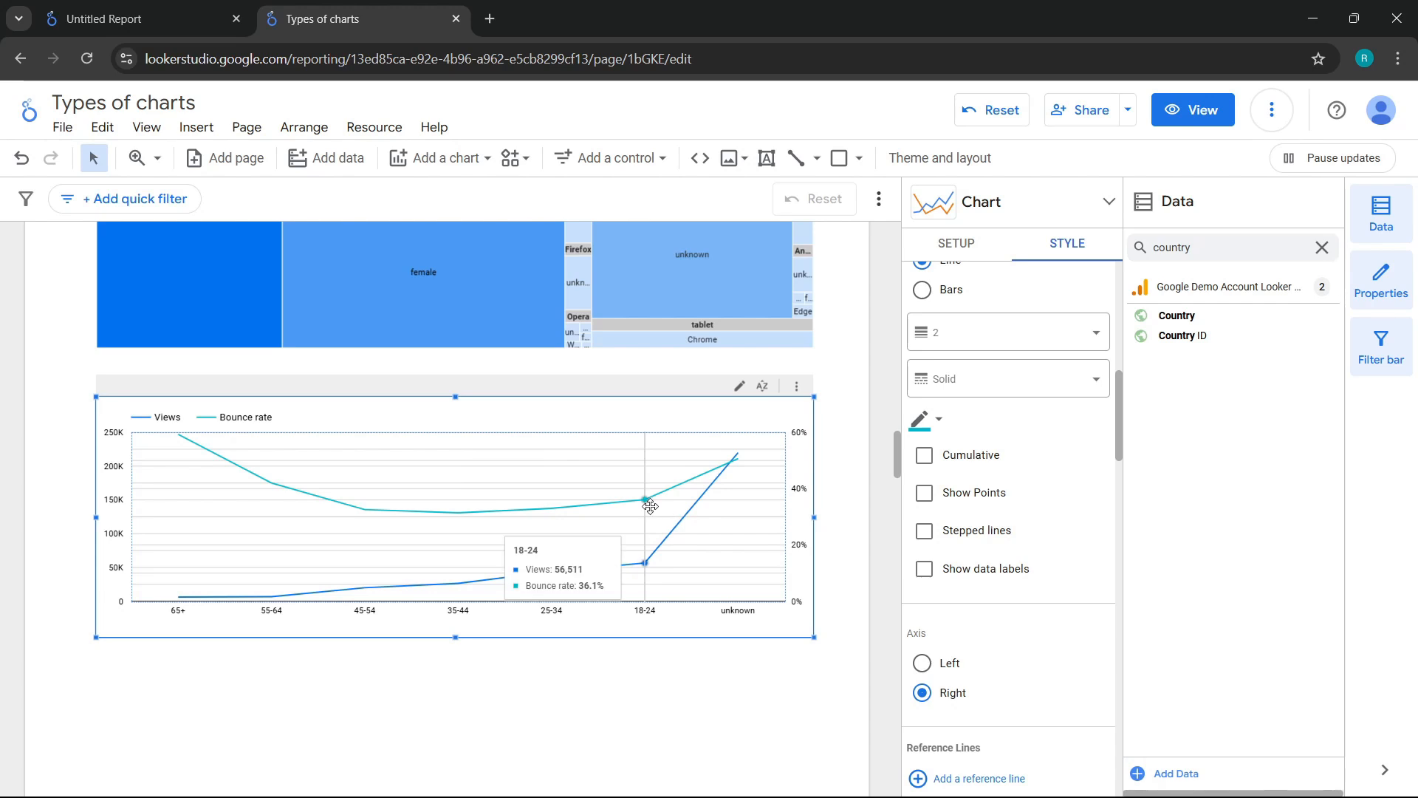
Step: Add New users as a third metric of the line chart
{"action": "left_click", "coordinate": [947, 251]}
{"action": "scroll", "coordinate": [985, 401], "scroll_direction": "up", "scroll_amount": 5}
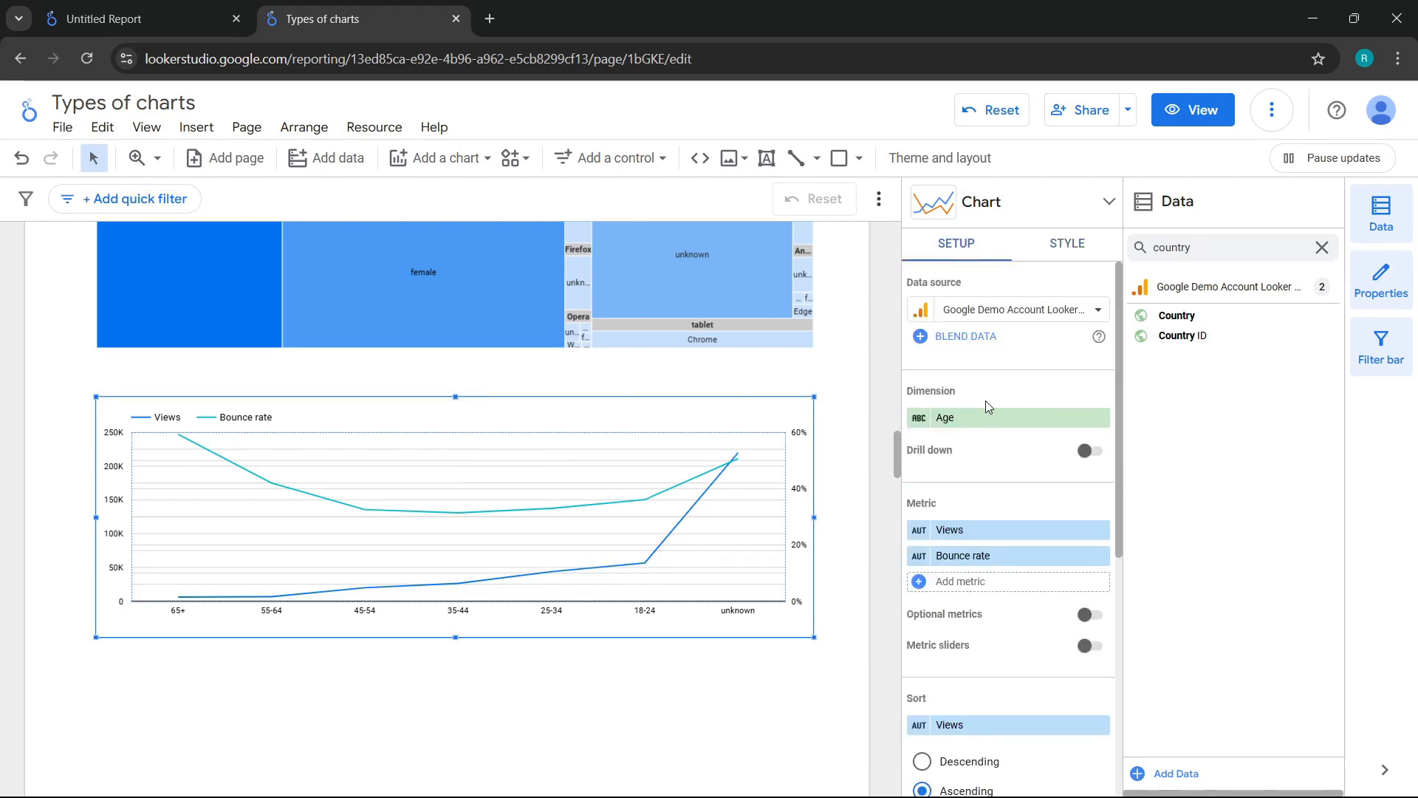
{"action": "left_click", "coordinate": [966, 587]}
{"action": "type", "text": "new"}
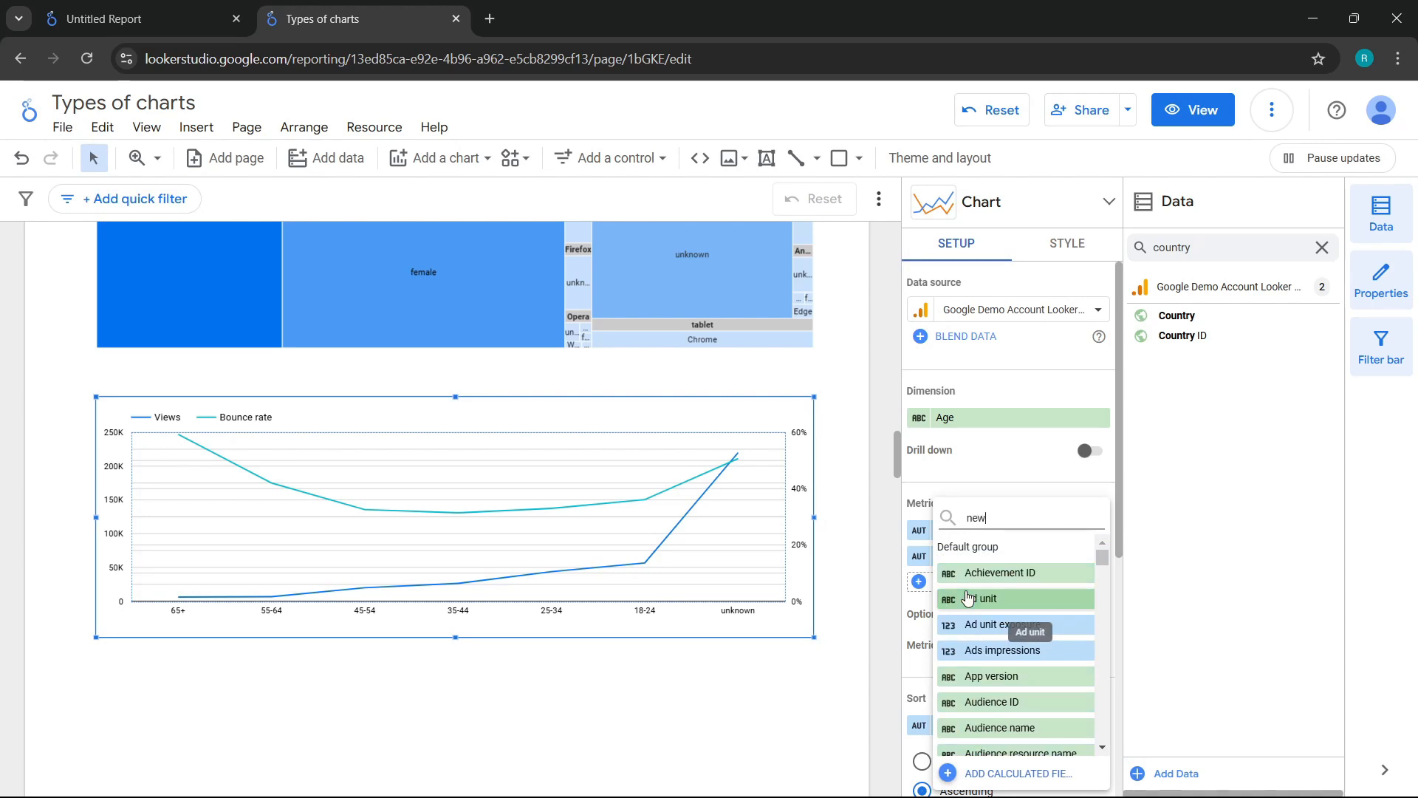
{"action": "left_click", "coordinate": [979, 624]}
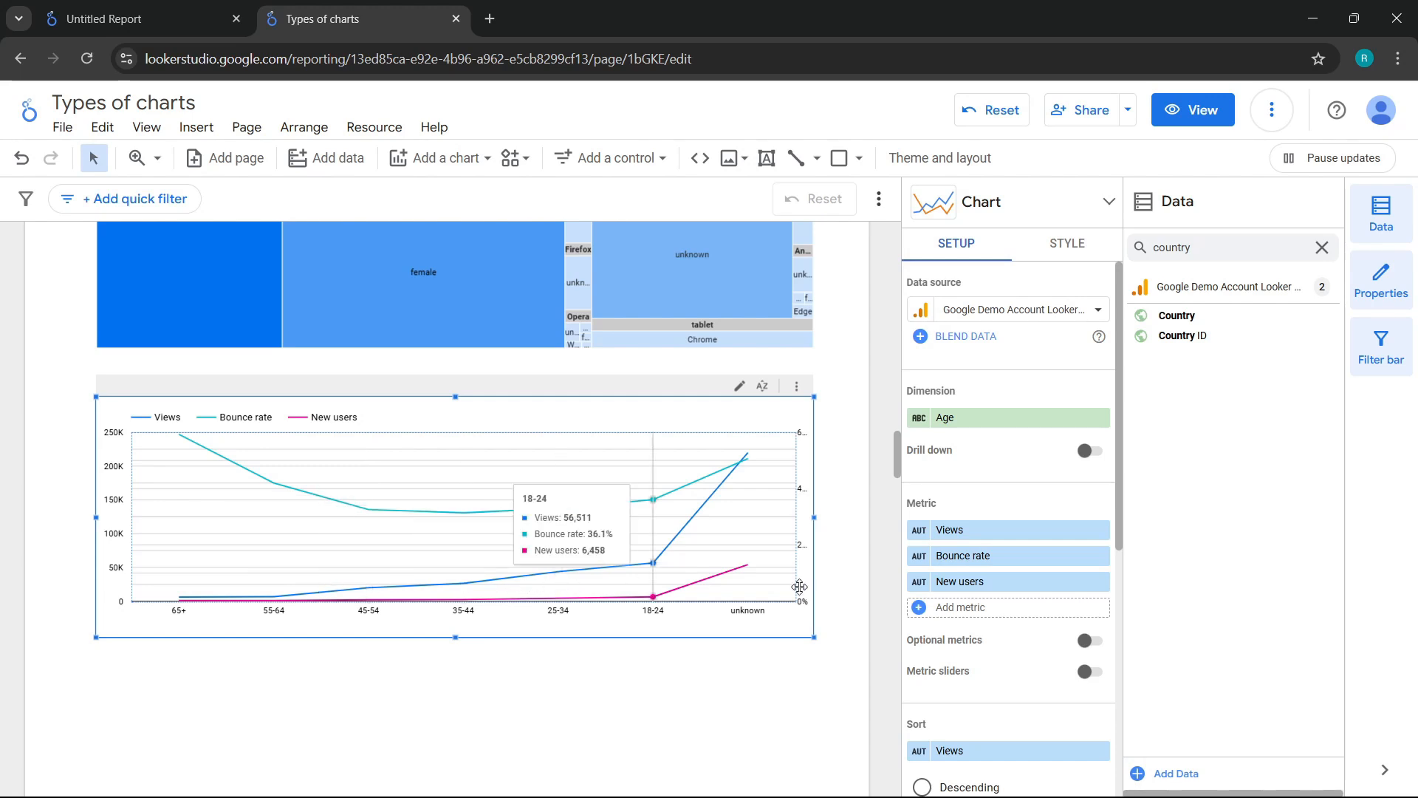
Step: Replace the line chart's New users metric with Sessions
{"action": "left_click", "coordinate": [960, 588]}
{"action": "type", "text": "sessions"}
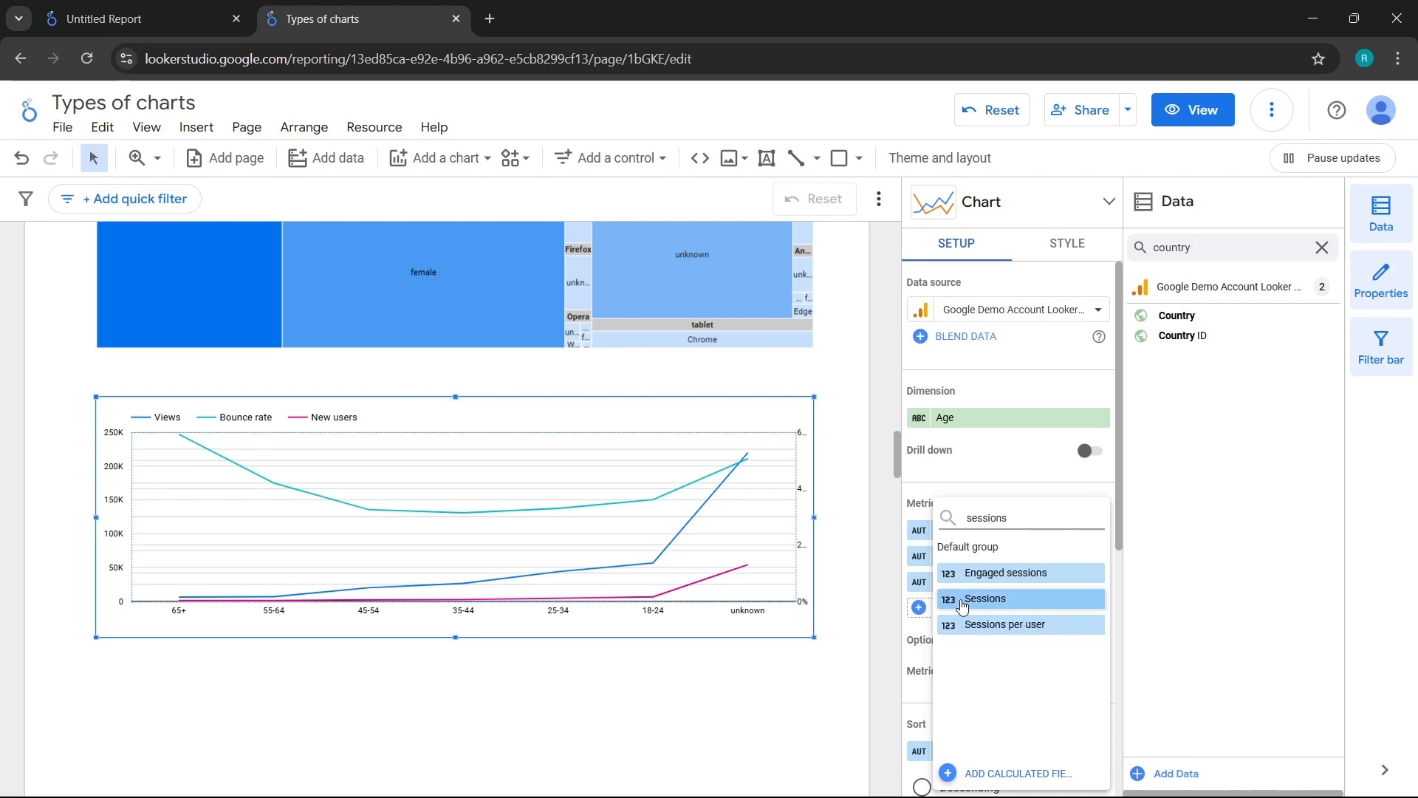
{"action": "left_click", "coordinate": [961, 600]}
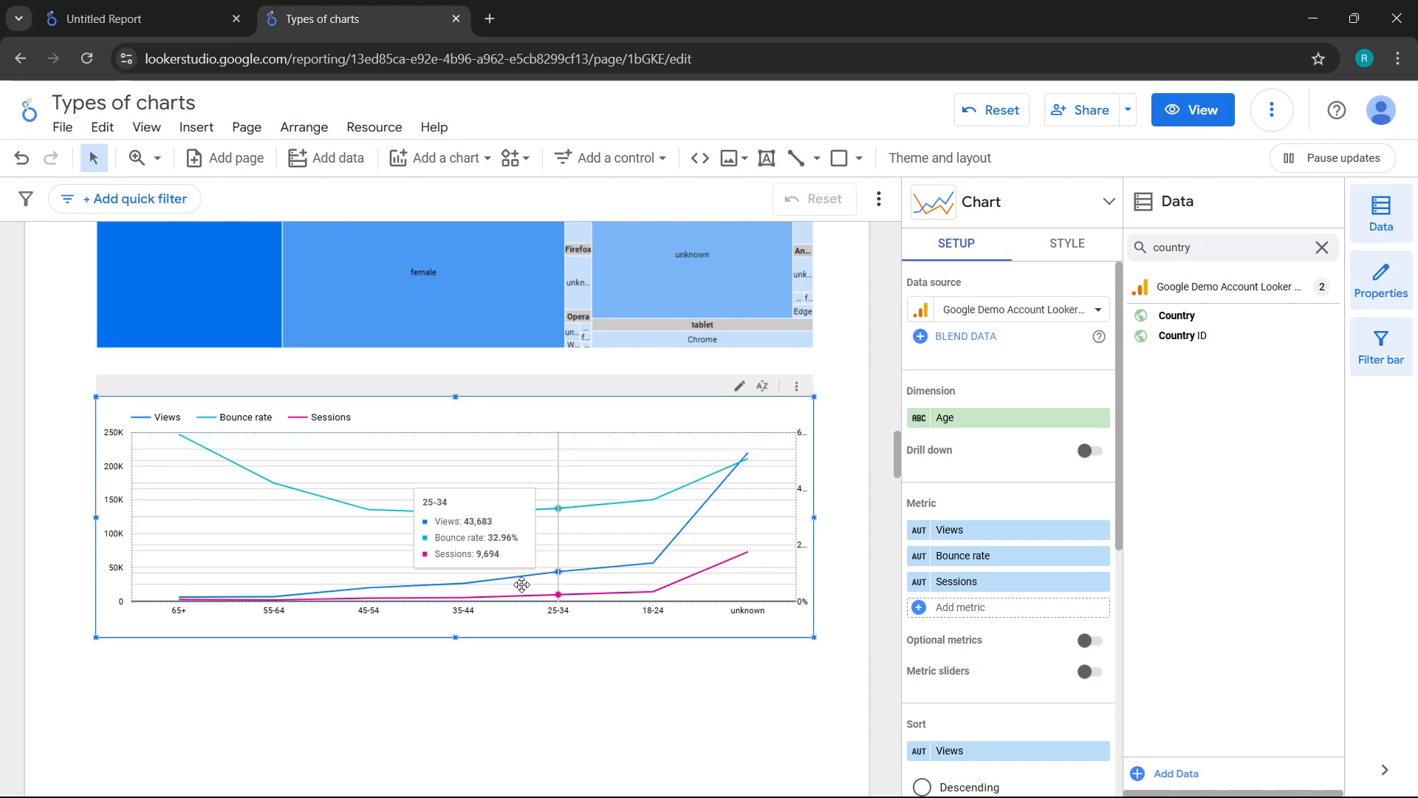
Step: Insert a combo chart below the line chart and widen it to nearly the line chart's width
{"action": "scroll", "coordinate": [522, 583], "scroll_direction": "down", "scroll_amount": 1}
{"action": "left_click", "coordinate": [426, 164]}
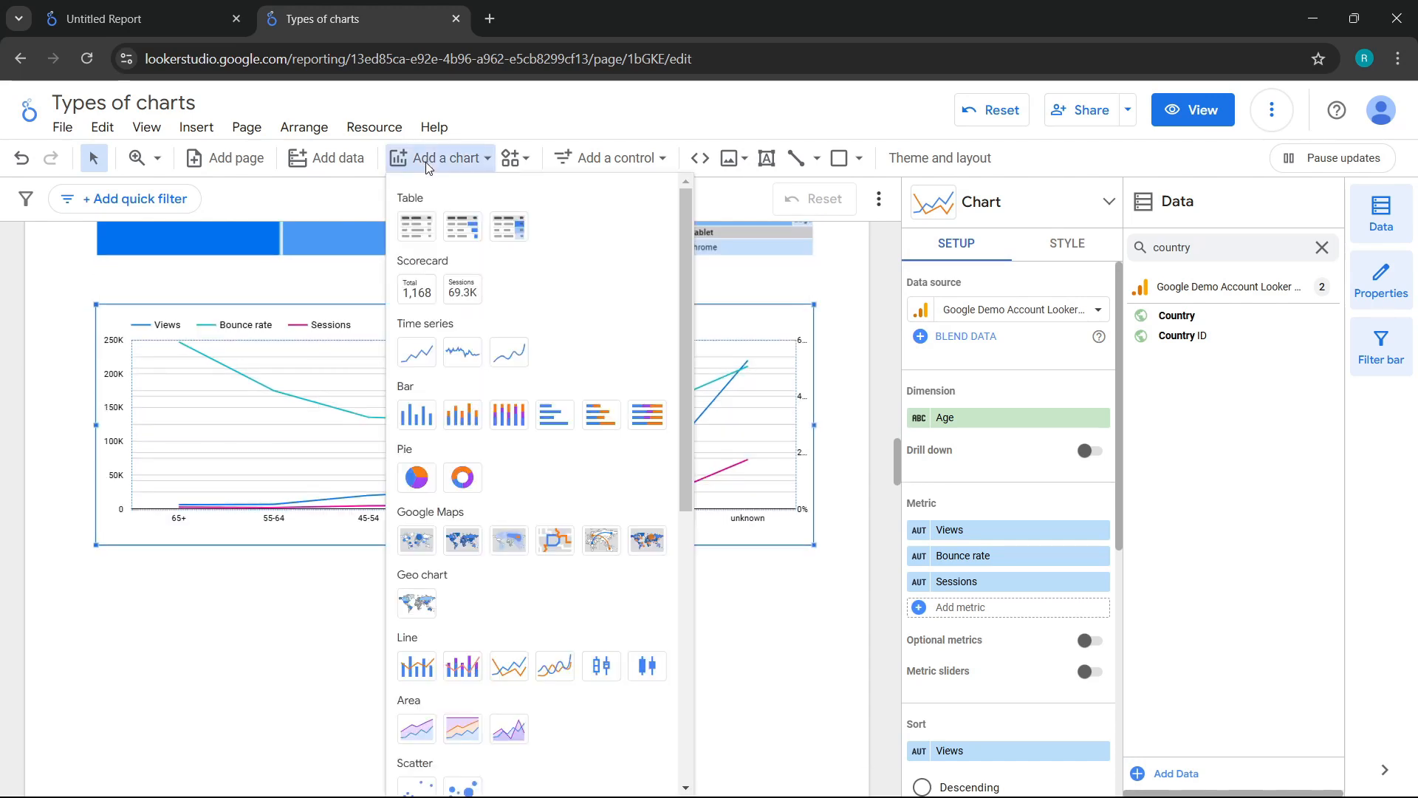
{"action": "scroll", "coordinate": [451, 361], "scroll_direction": "down", "scroll_amount": 2}
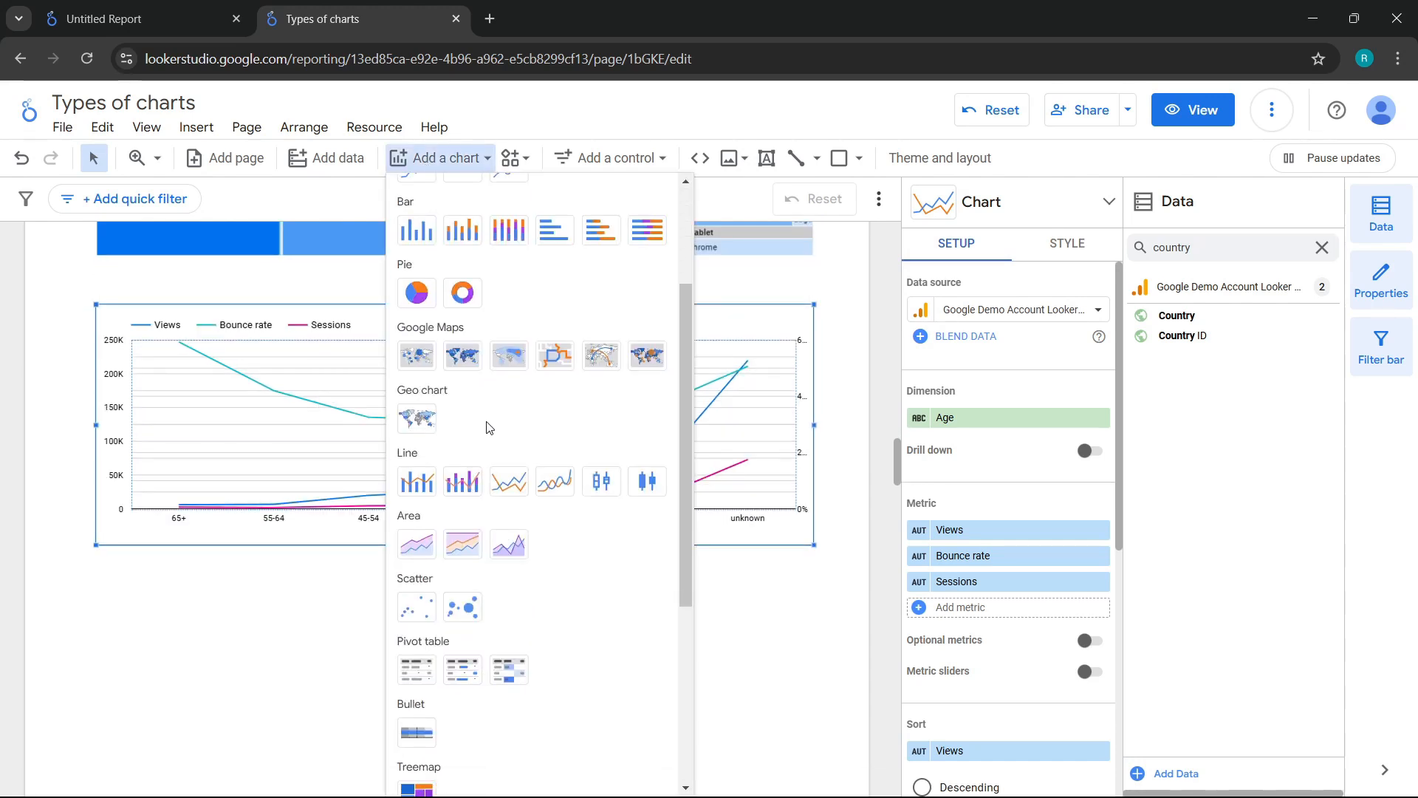
{"action": "left_click", "coordinate": [426, 487]}
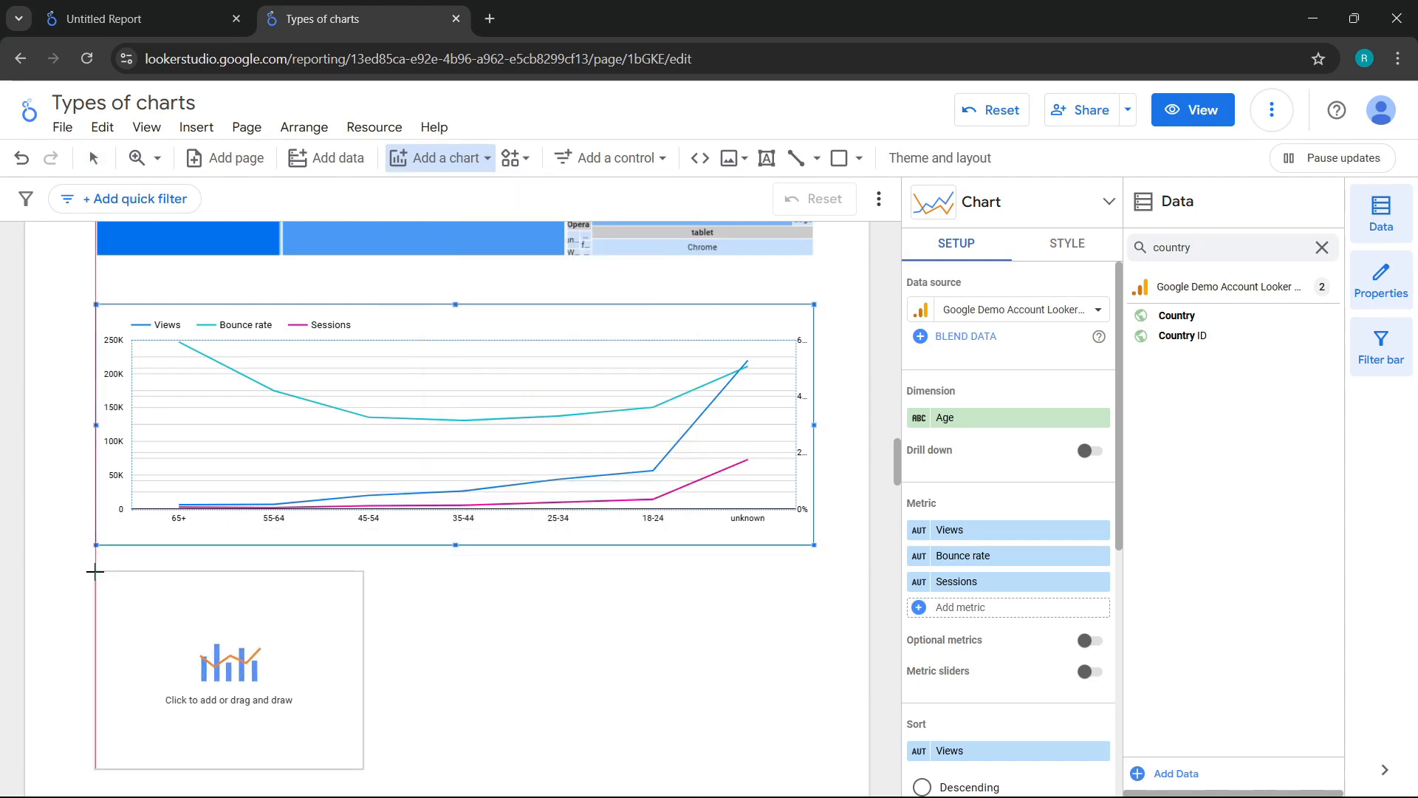
{"action": "left_click", "coordinate": [94, 573]}
{"action": "scroll", "coordinate": [412, 587], "scroll_direction": "down", "scroll_amount": 1}
{"action": "scroll", "coordinate": [436, 586], "scroll_direction": "down", "scroll_amount": 1}
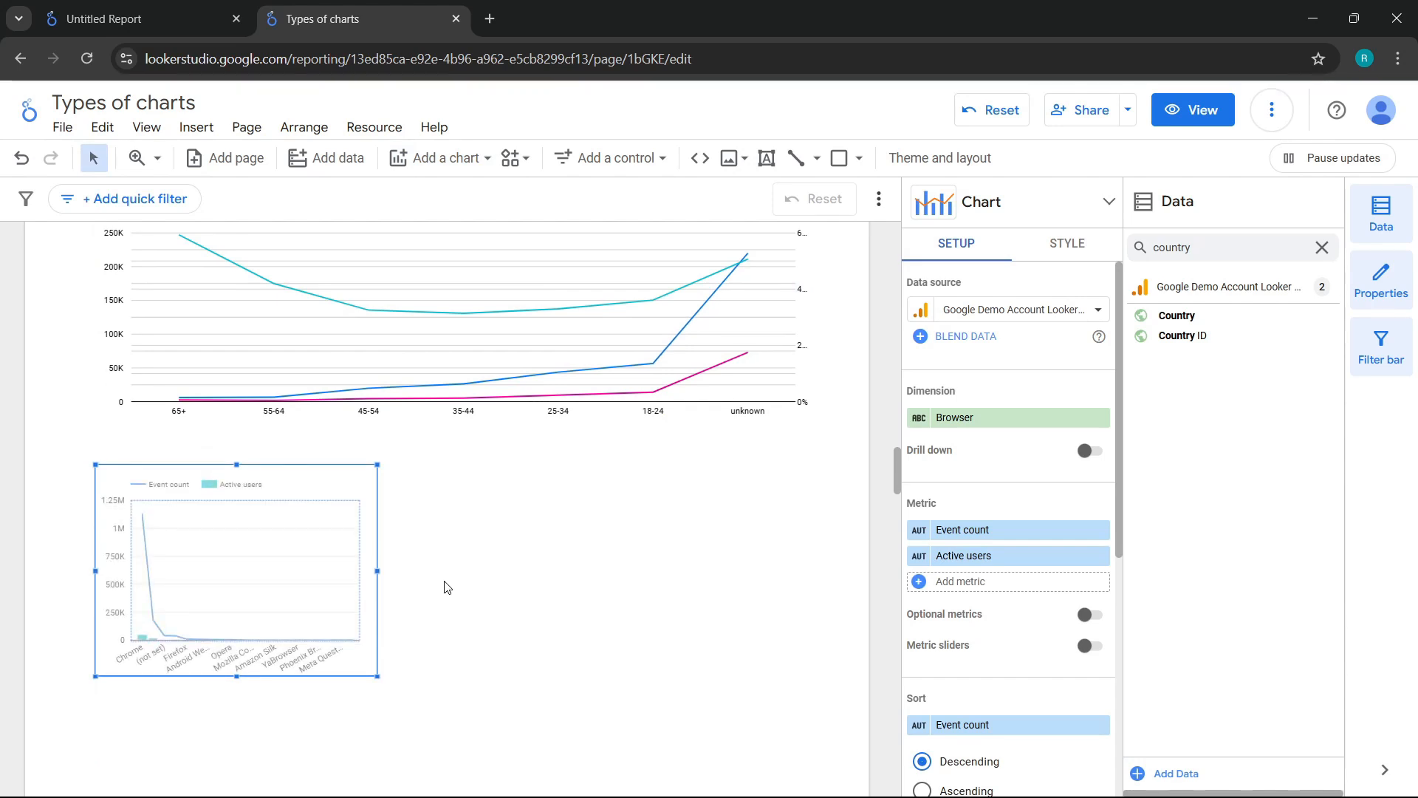
{"action": "left_click_drag", "start_coordinate": [377, 492], "coordinate": [799, 475]}
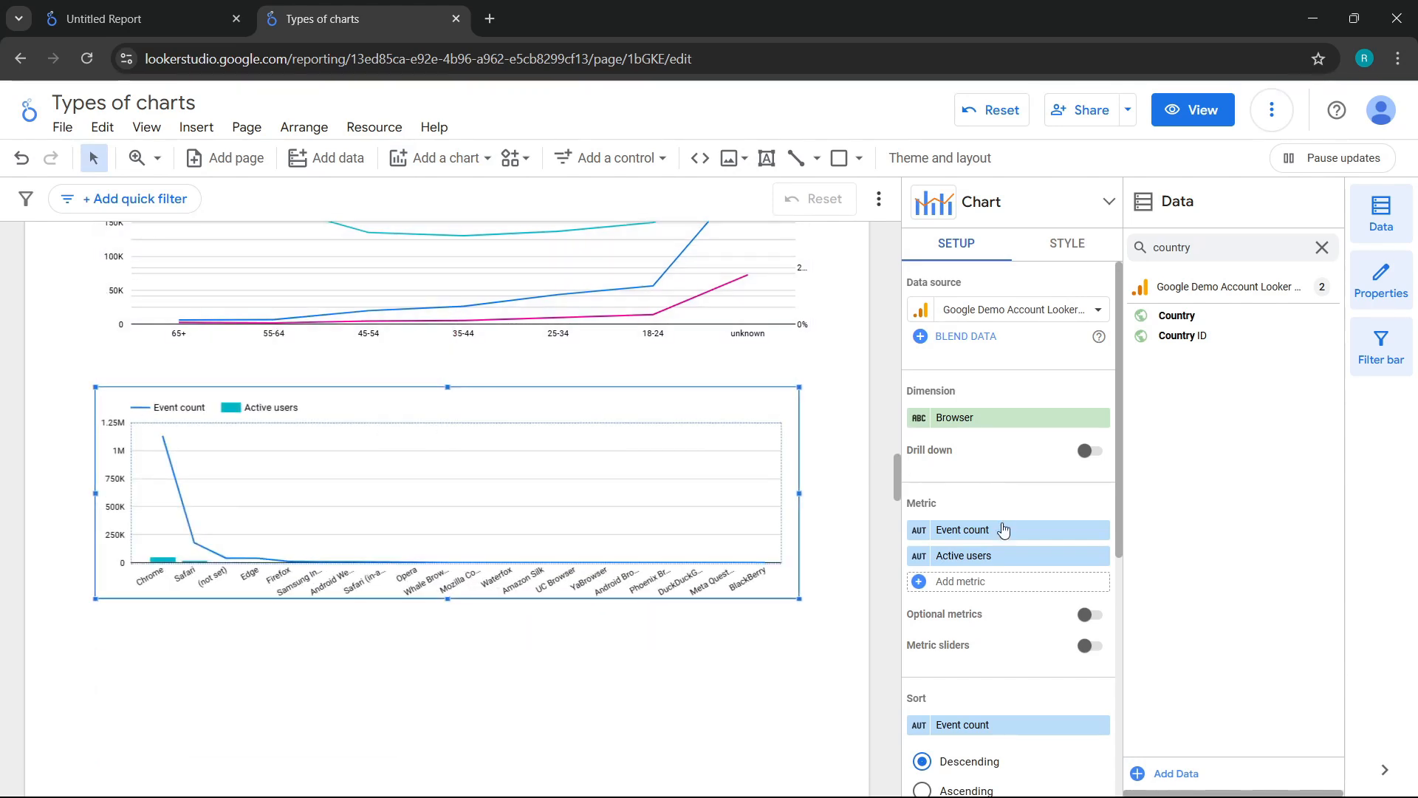
Step: Change the combo chart's dimension from Browser to Age
{"action": "left_click", "coordinate": [962, 418]}
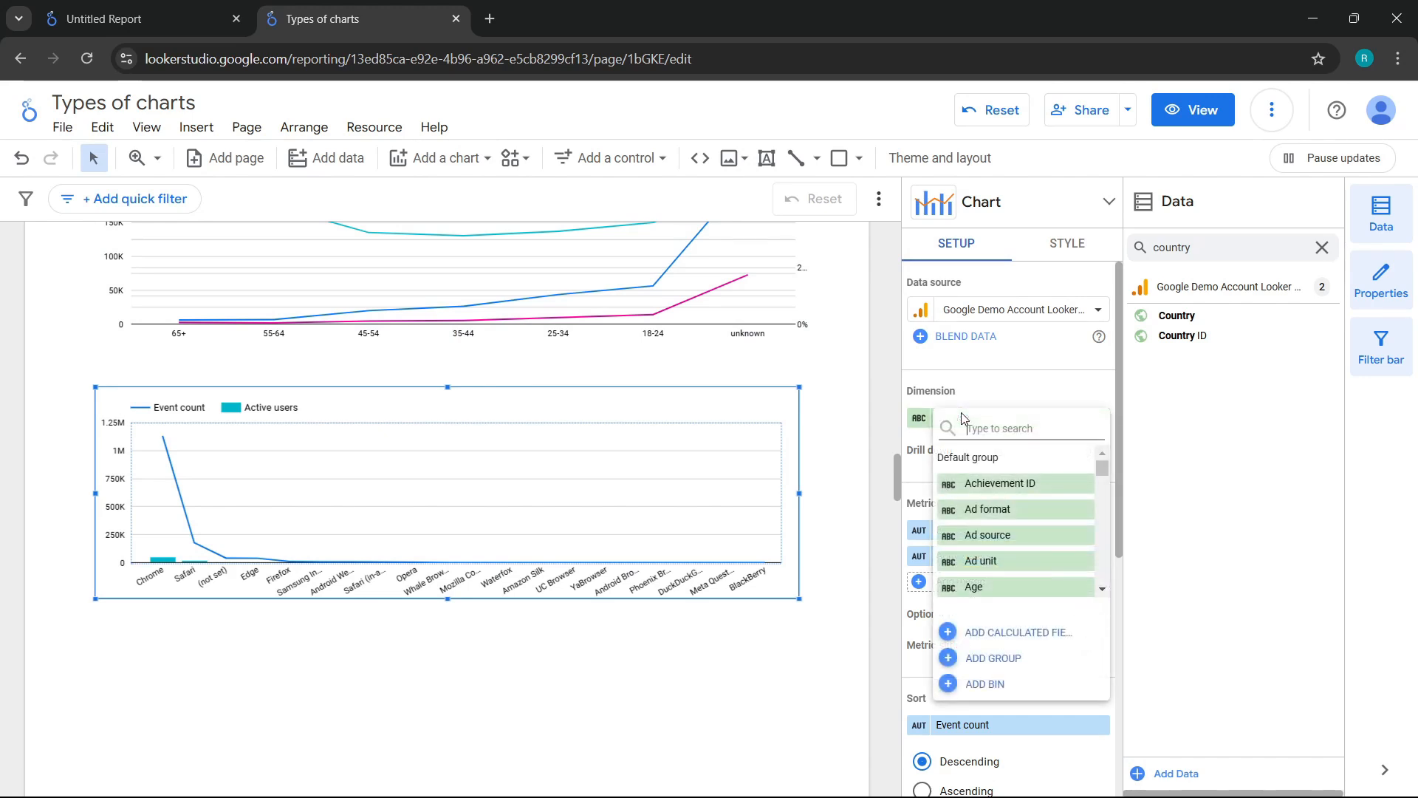
{"action": "type", "text": "age"}
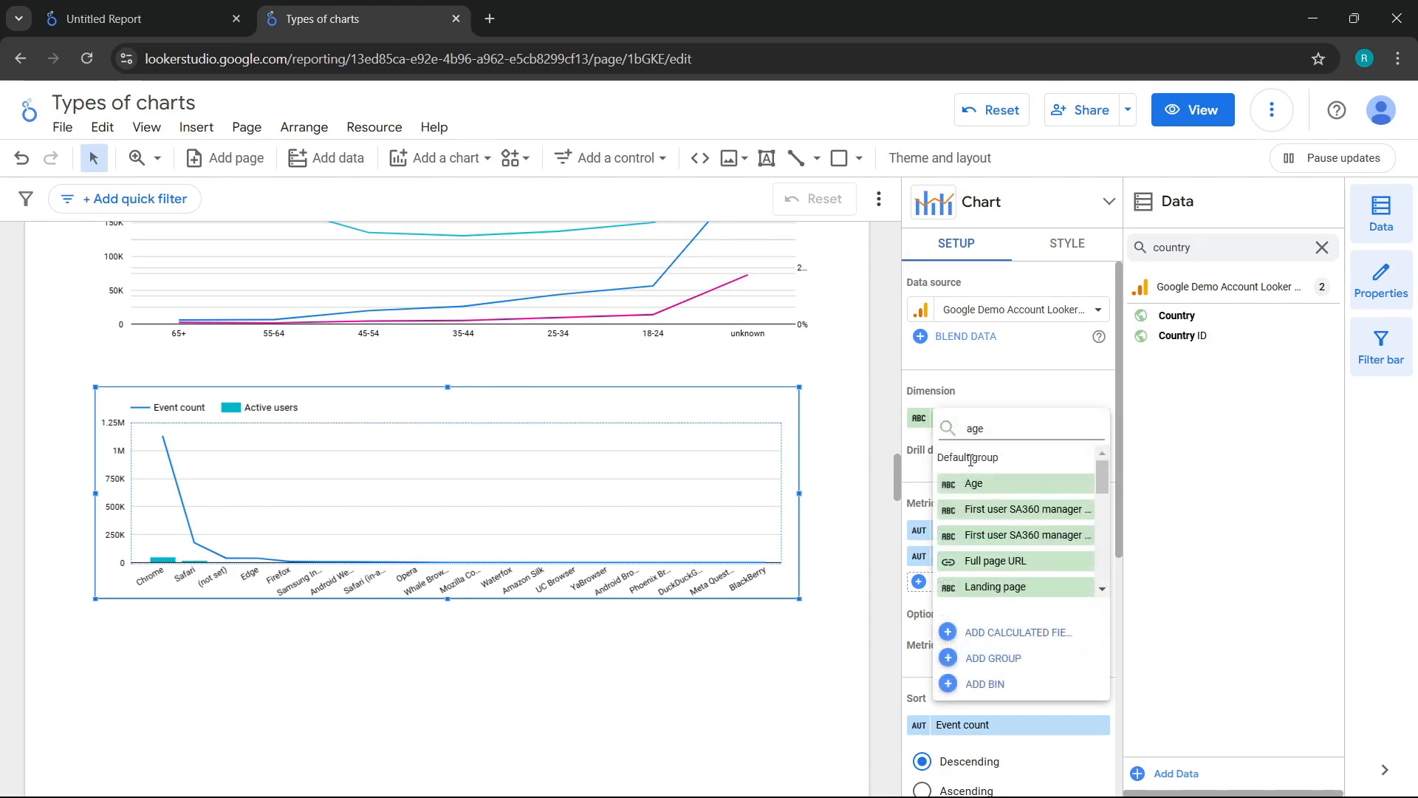
{"action": "left_click", "coordinate": [991, 486]}
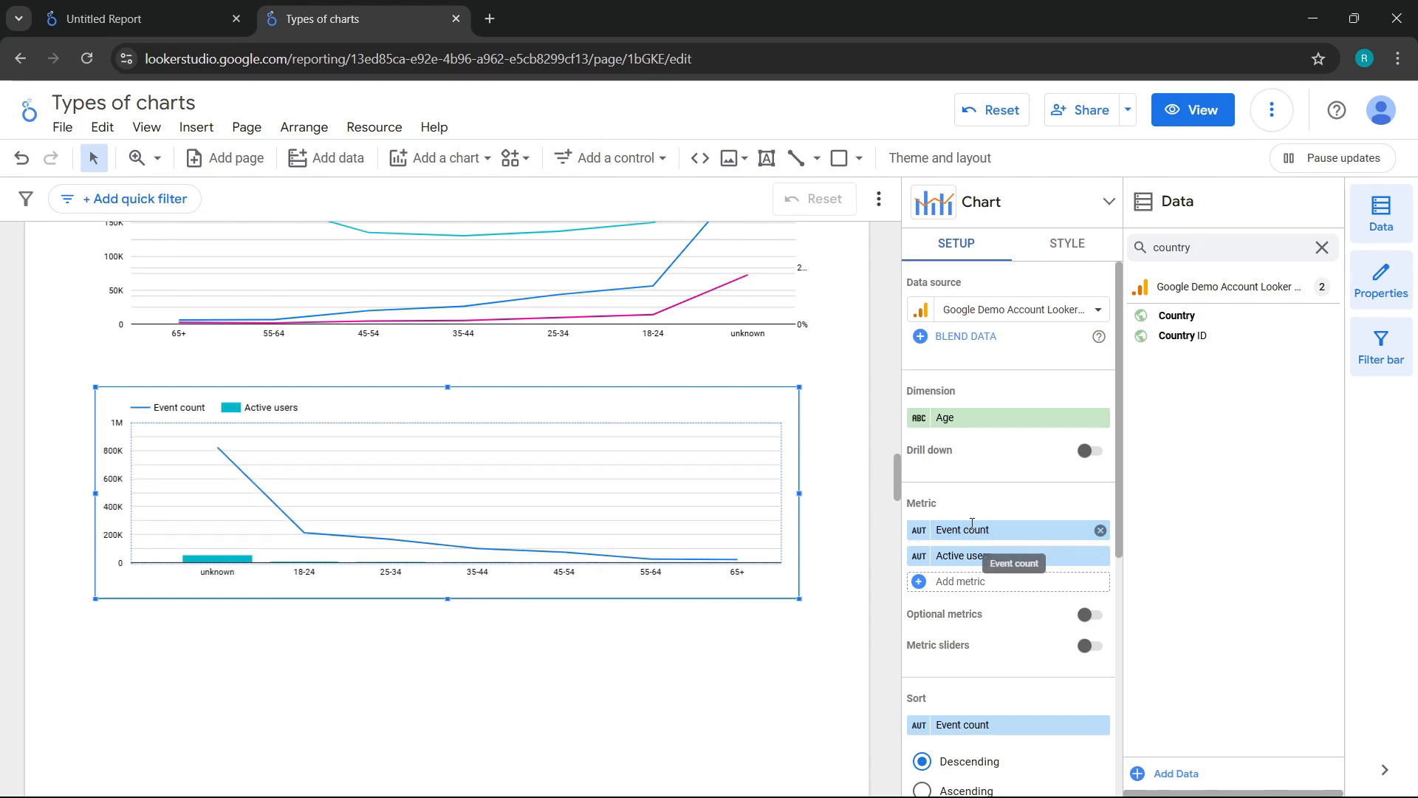
Step: Replace the combo chart's Event count metric with Views and its Active users metric with Bounce rate
{"action": "left_click", "coordinate": [972, 529]}
{"action": "type", "text": "views"}
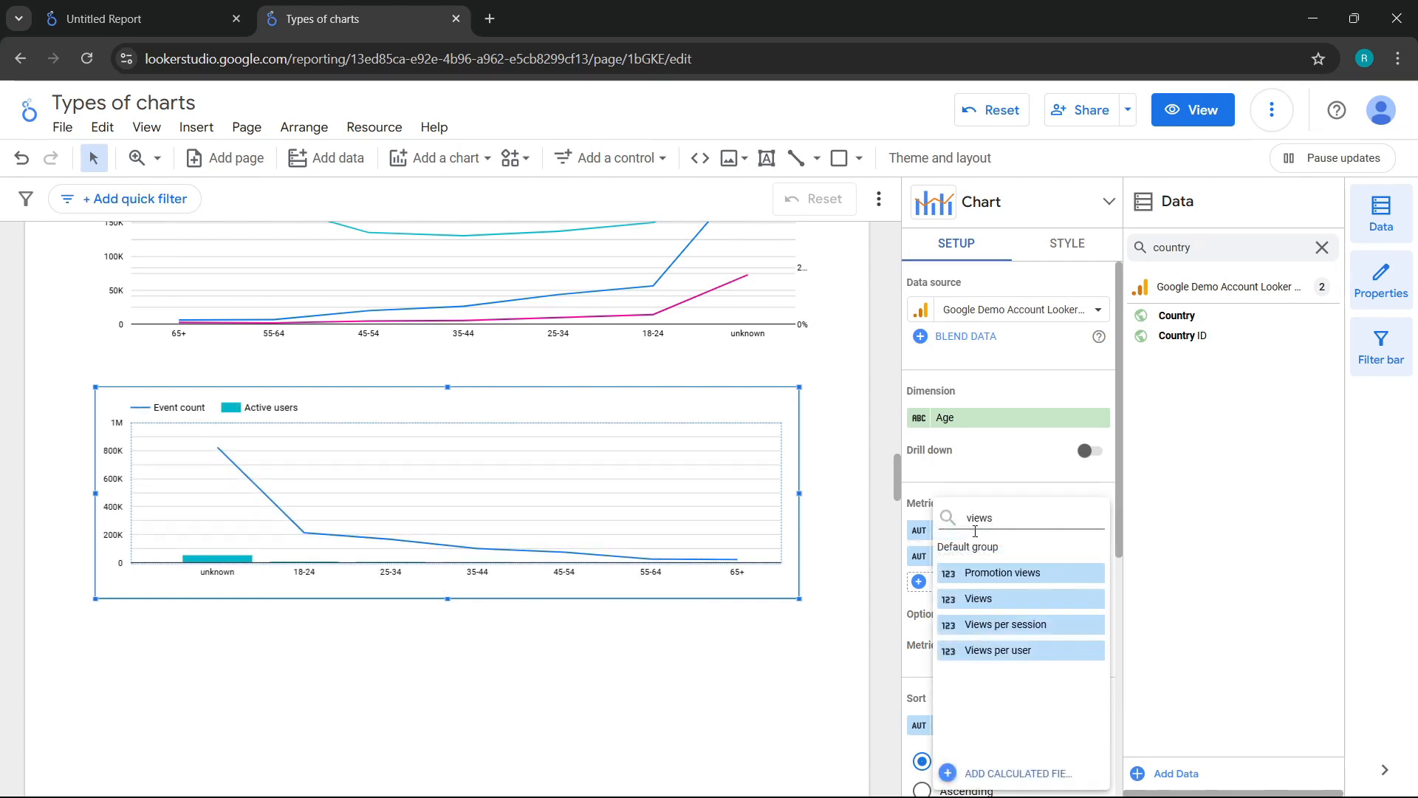
{"action": "left_click", "coordinate": [993, 596]}
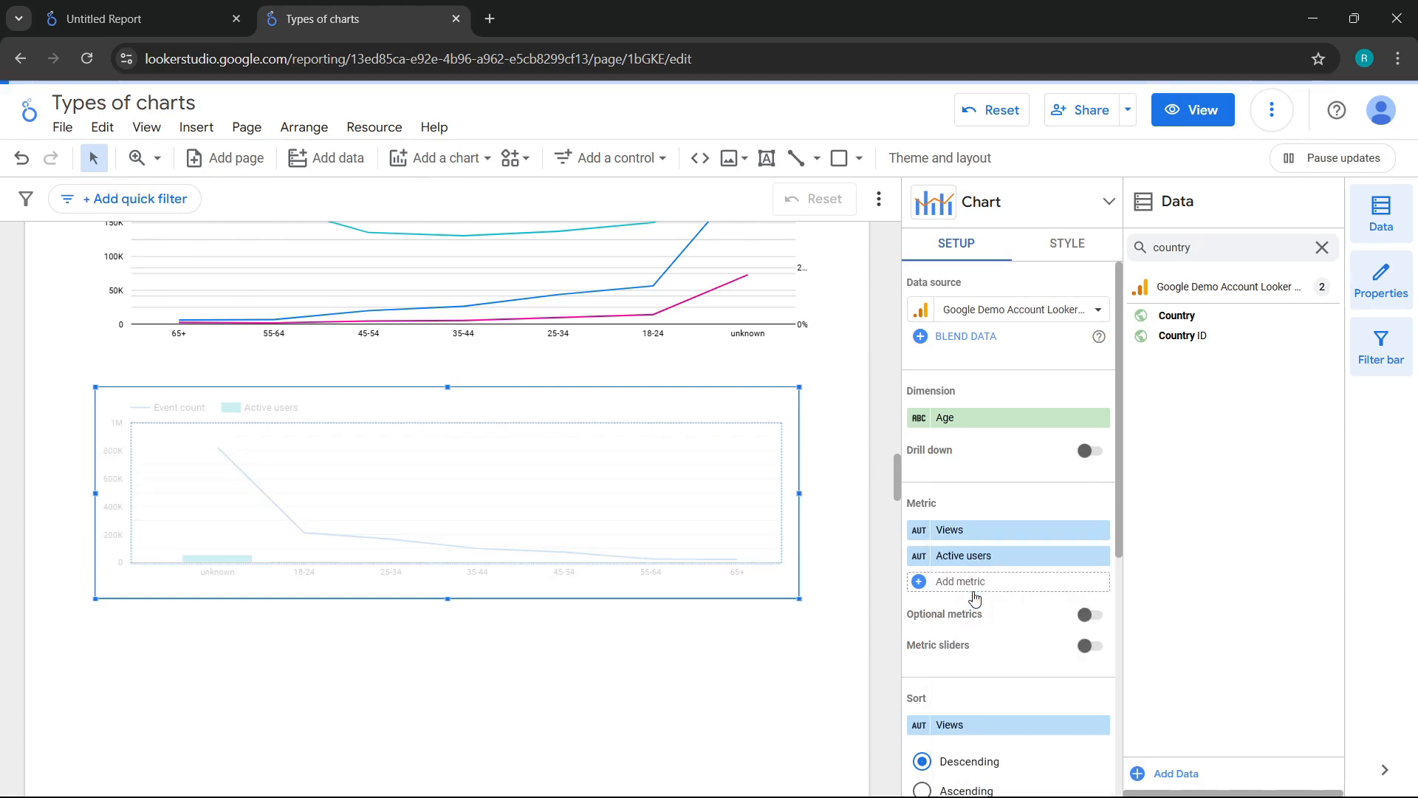
{"action": "left_click", "coordinate": [972, 555]}
{"action": "type", "text": "bounce"}
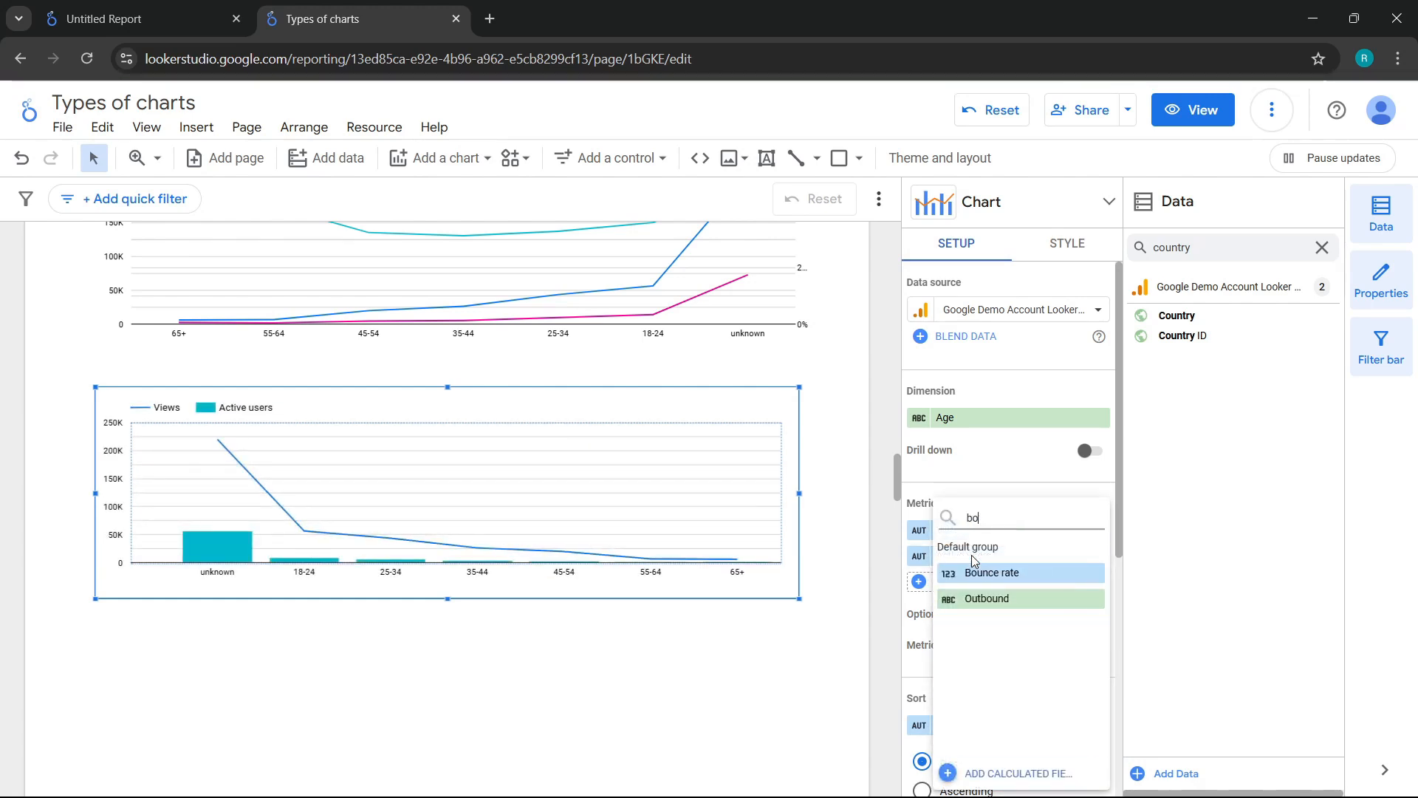
{"action": "left_click", "coordinate": [990, 574]}
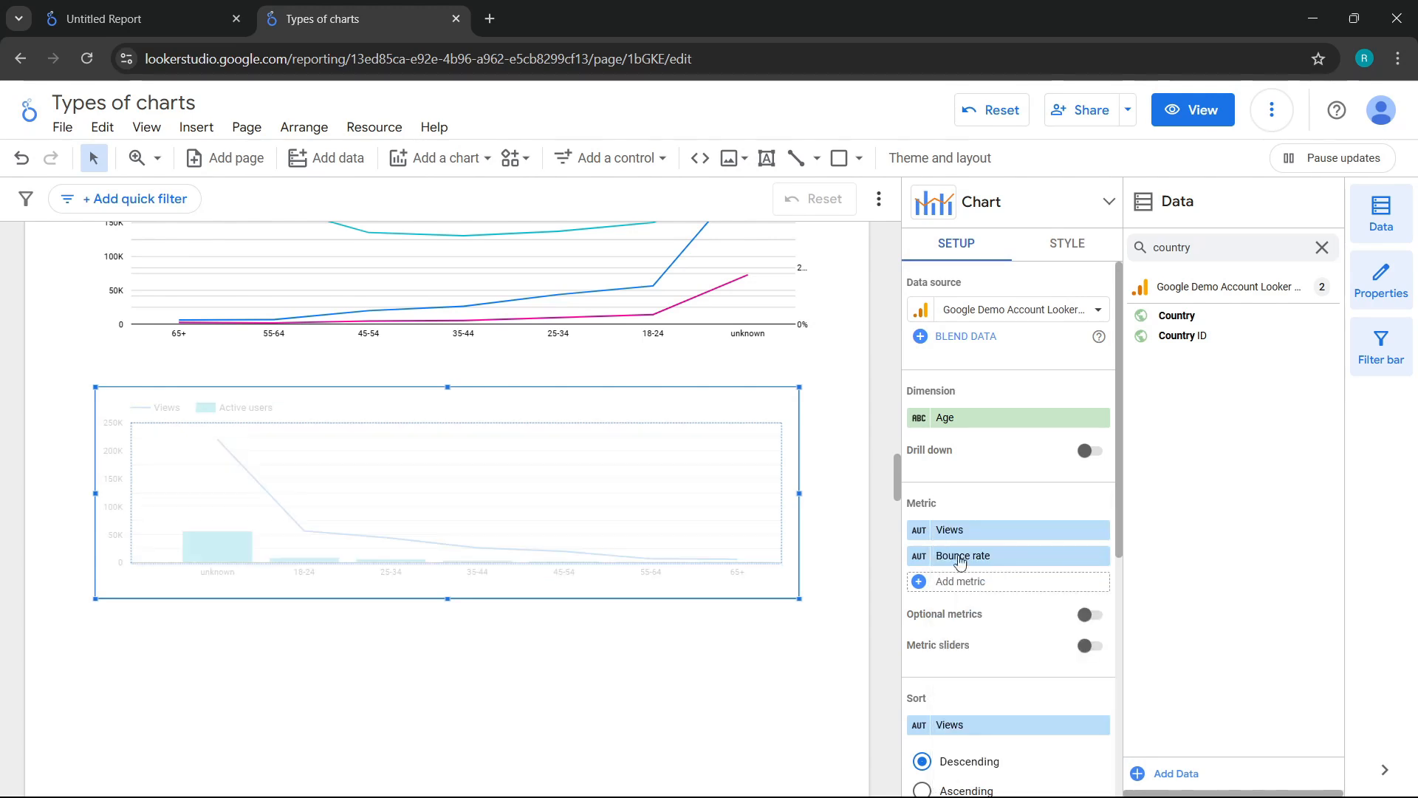
Step: Style the combo chart's first series, Views, as bars plotted on the left axis
{"action": "left_click", "coordinate": [1066, 247]}
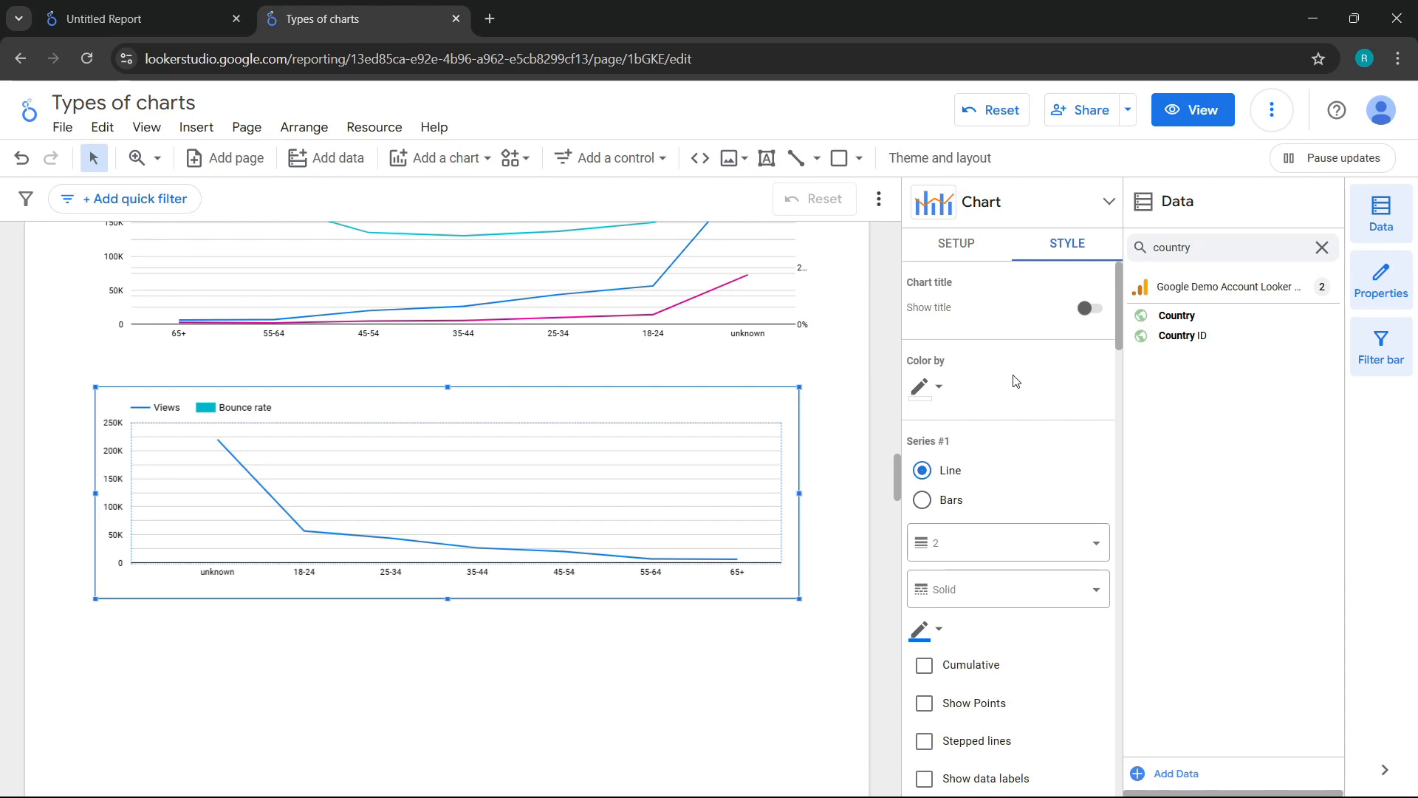
{"action": "scroll", "coordinate": [1015, 391], "scroll_direction": "down", "scroll_amount": 1}
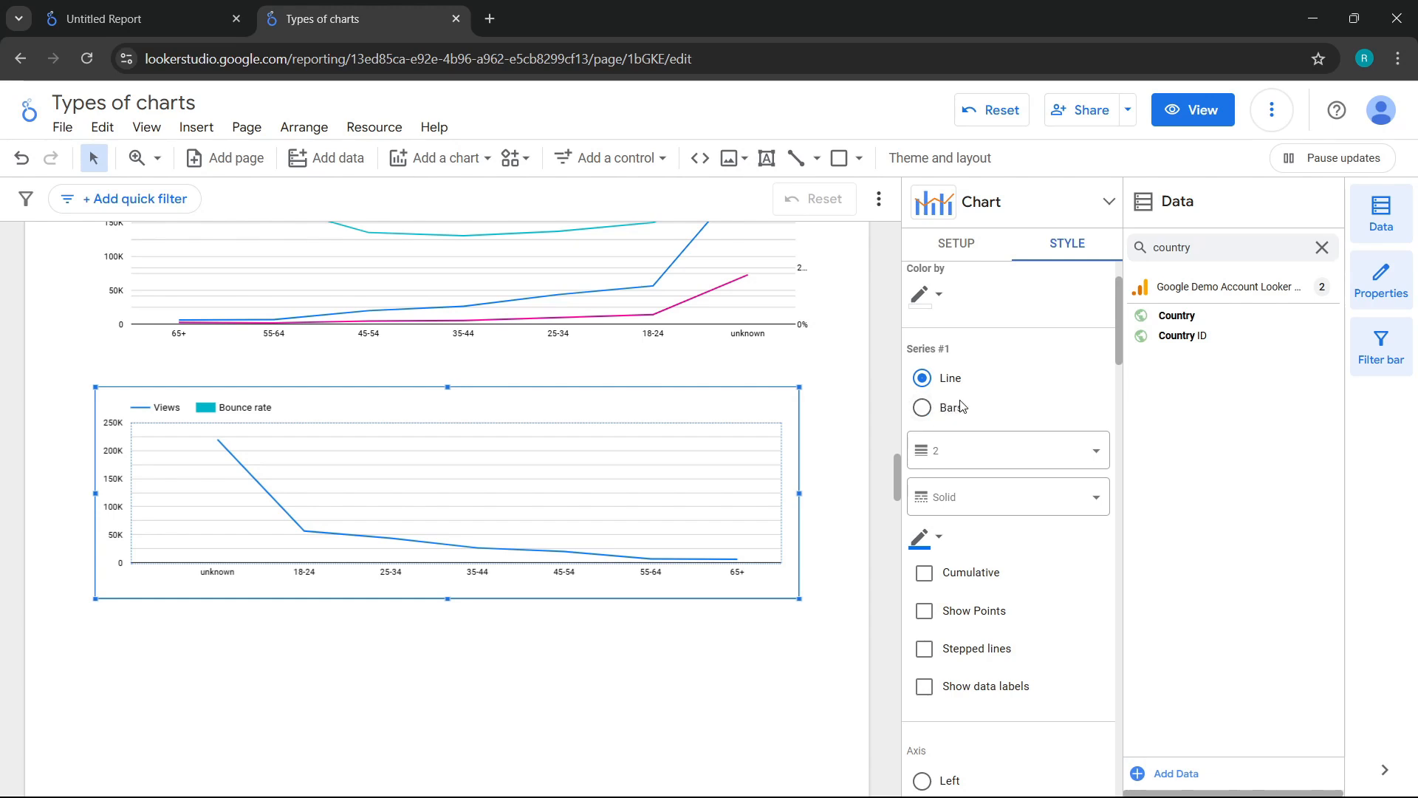
{"action": "left_click", "coordinate": [925, 408]}
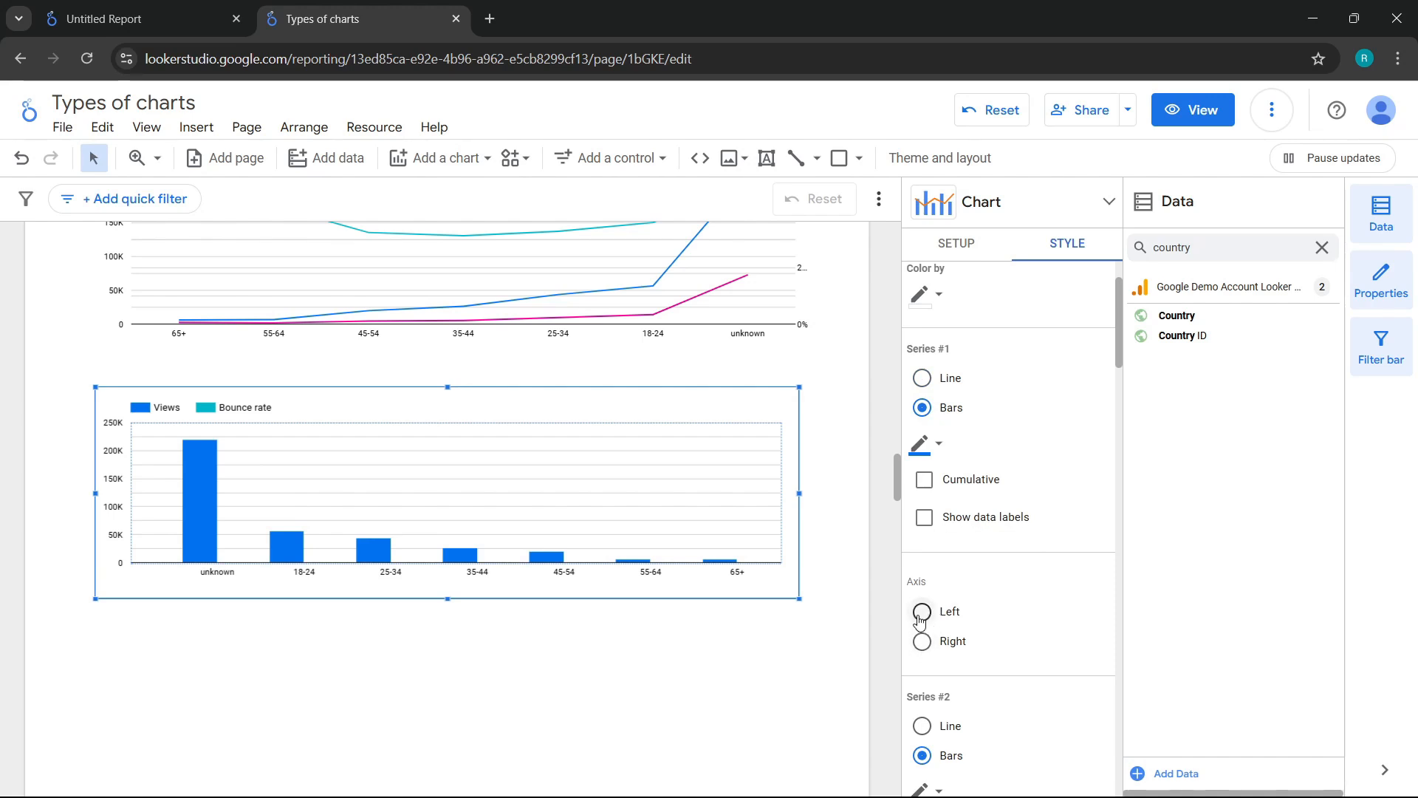
{"action": "scroll", "coordinate": [920, 620], "scroll_direction": "down", "scroll_amount": 1}
{"action": "left_click", "coordinate": [922, 520]}
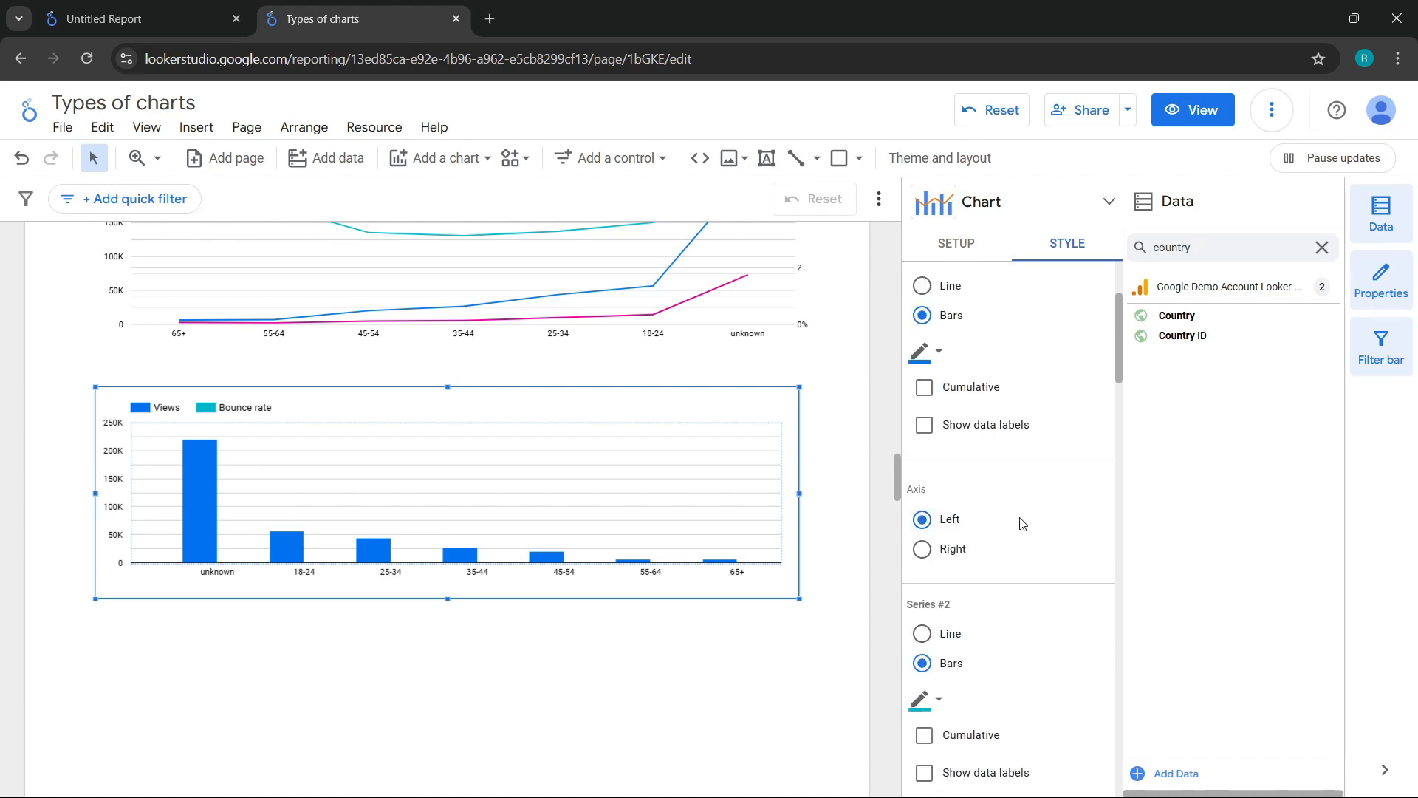
Step: Style the combo chart's second series, Bounce rate, as a line plotted on the right axis
{"action": "scroll", "coordinate": [1022, 523], "scroll_direction": "down", "scroll_amount": 1}
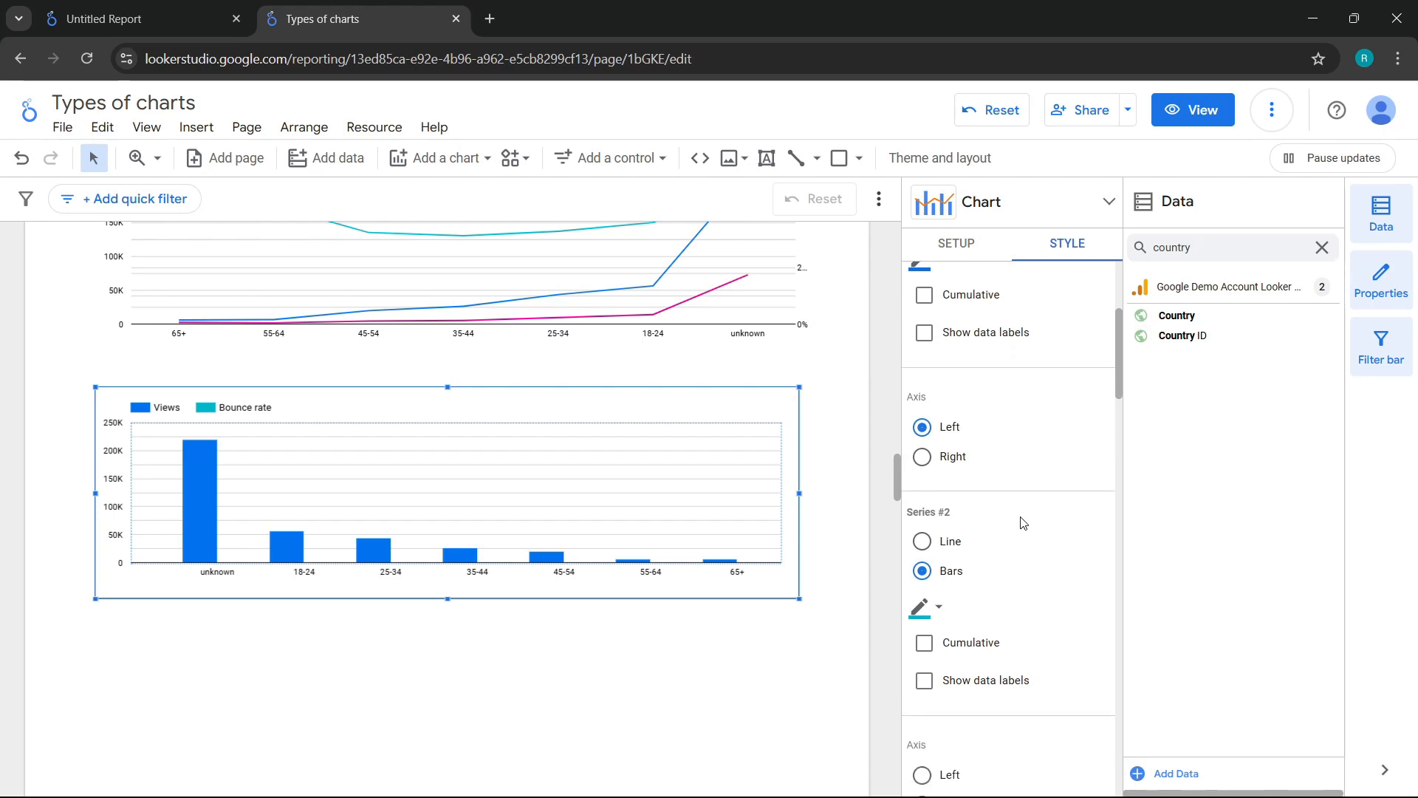
{"action": "scroll", "coordinate": [1023, 526], "scroll_direction": "down", "scroll_amount": 1}
{"action": "left_click", "coordinate": [930, 452]}
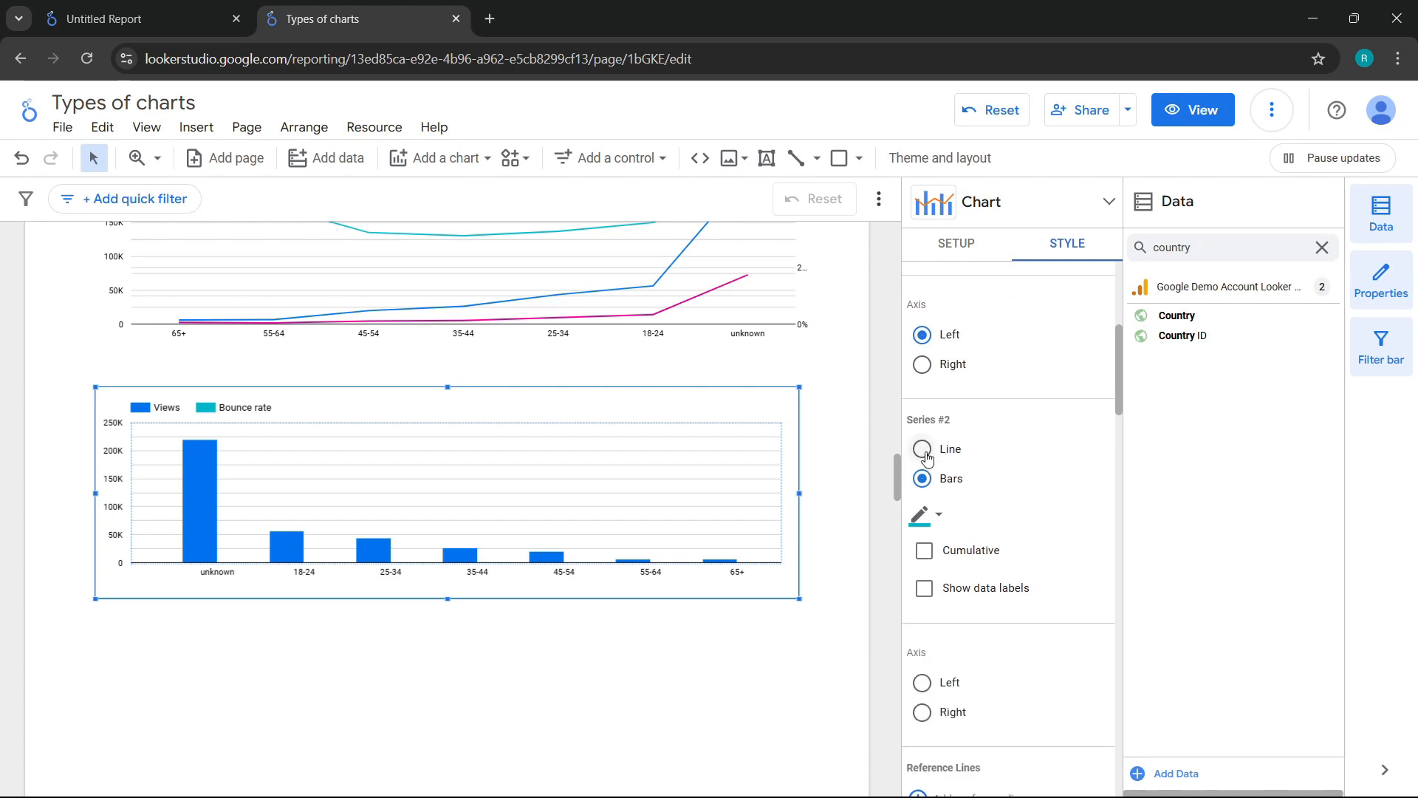
{"action": "scroll", "coordinate": [1008, 460], "scroll_direction": "down", "scroll_amount": 1}
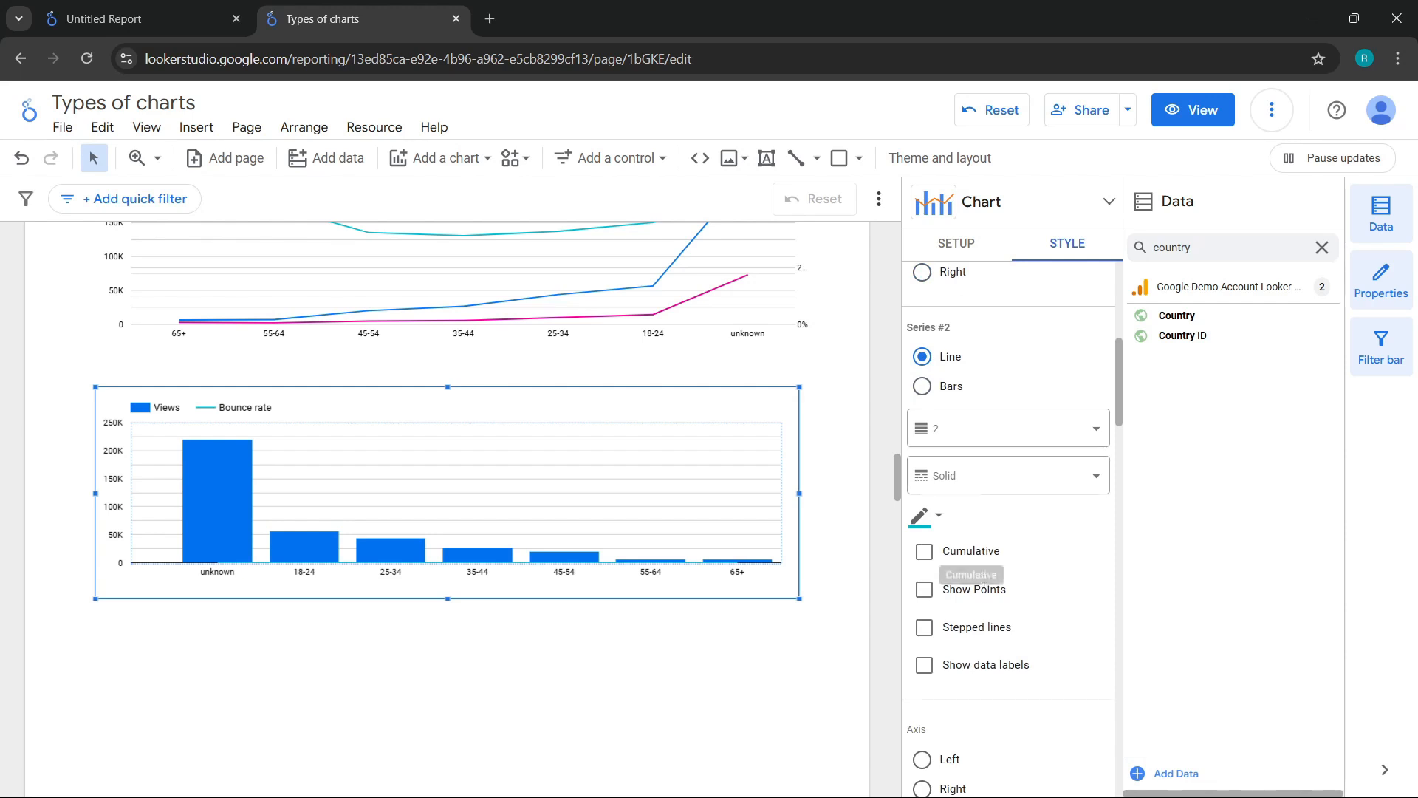
{"action": "scroll", "coordinate": [974, 731], "scroll_direction": "down", "scroll_amount": 1}
{"action": "left_click", "coordinate": [943, 700]}
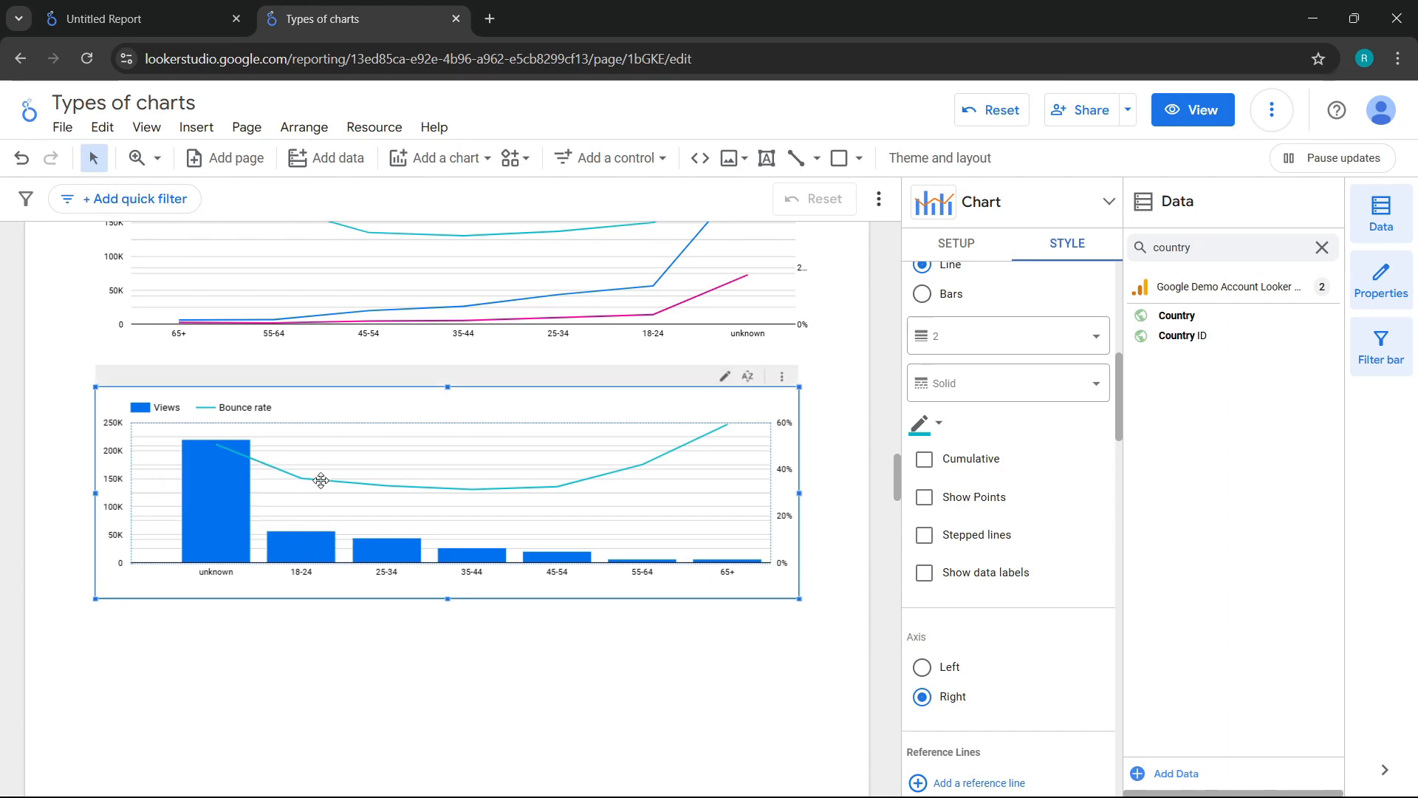
{"action": "mouse_move", "coordinate": [318, 491]}
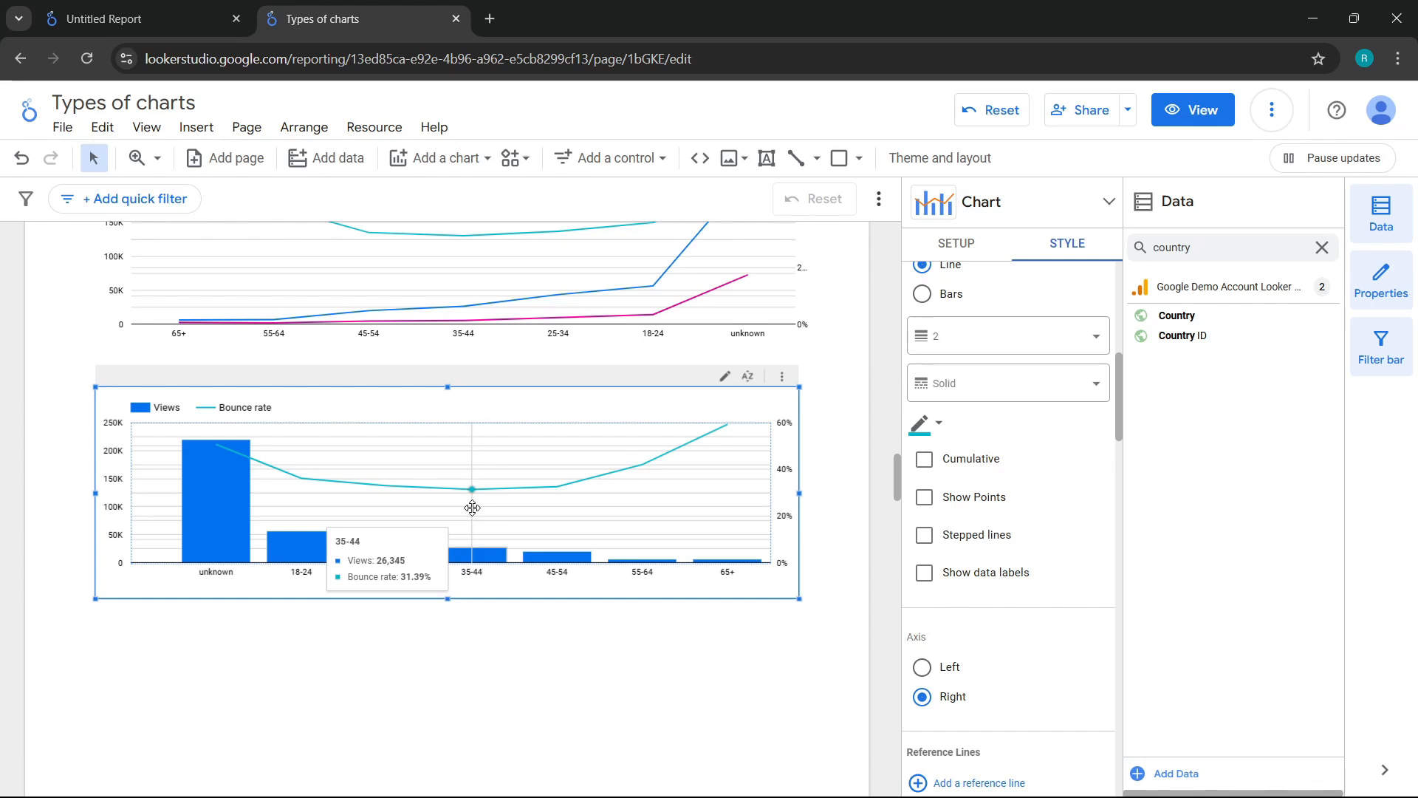
Step: Insert a stacked combo chart below the combo chart and widen it to about the same width
{"action": "left_click", "coordinate": [461, 163]}
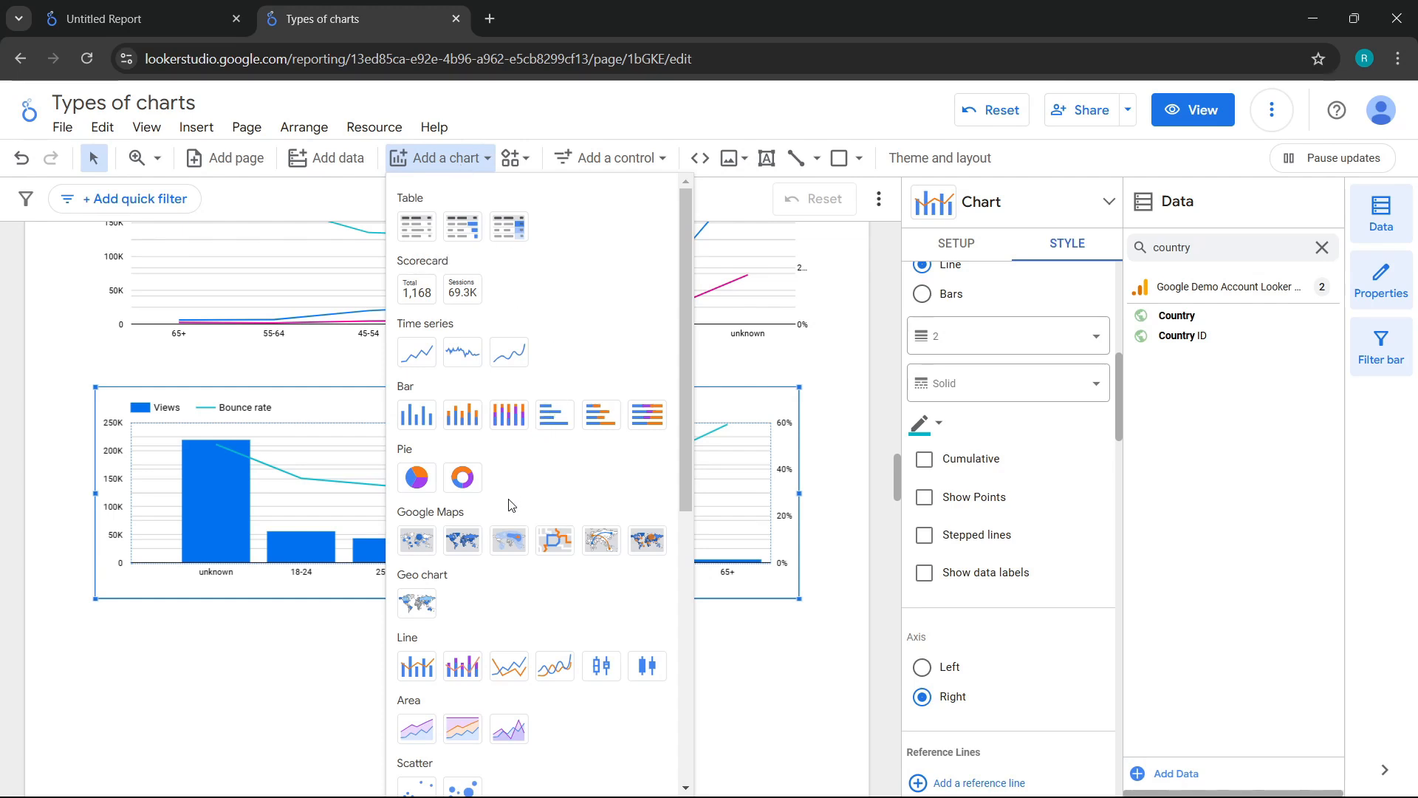
{"action": "scroll", "coordinate": [463, 676], "scroll_direction": "down", "scroll_amount": 1}
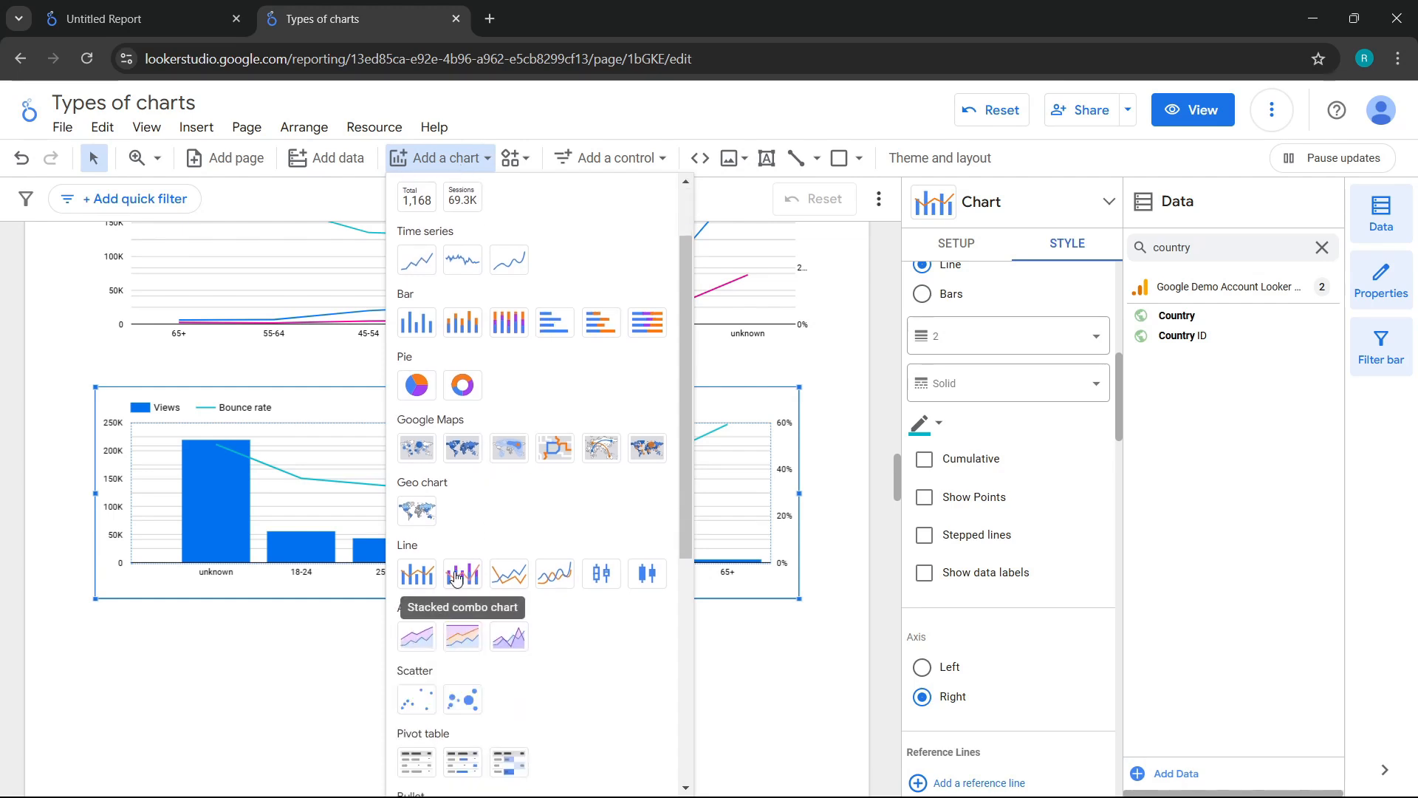
{"action": "left_click", "coordinate": [463, 595]}
{"action": "scroll", "coordinate": [152, 613], "scroll_direction": "down", "scroll_amount": 1}
{"action": "scroll", "coordinate": [153, 613], "scroll_direction": "down", "scroll_amount": 1}
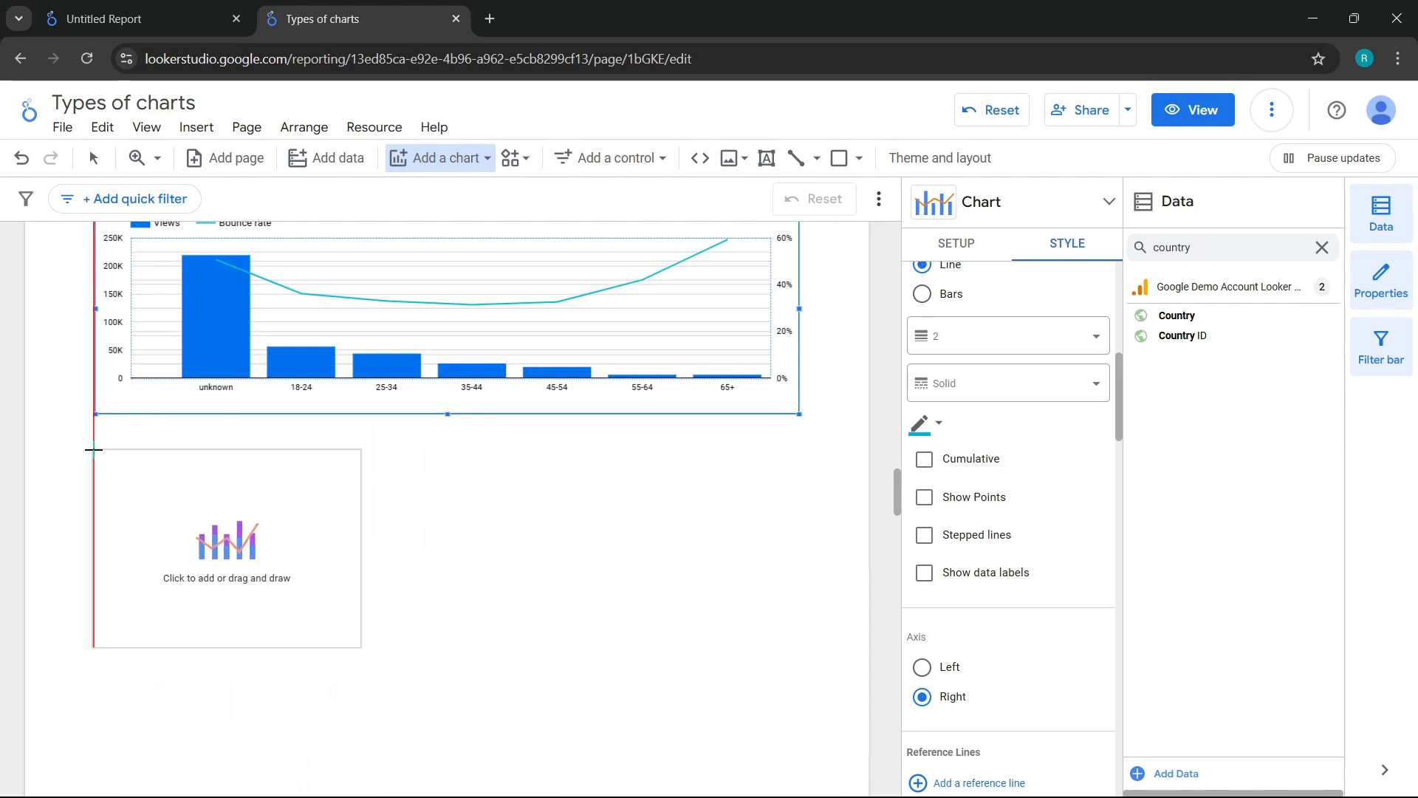
{"action": "left_click", "coordinate": [94, 449]}
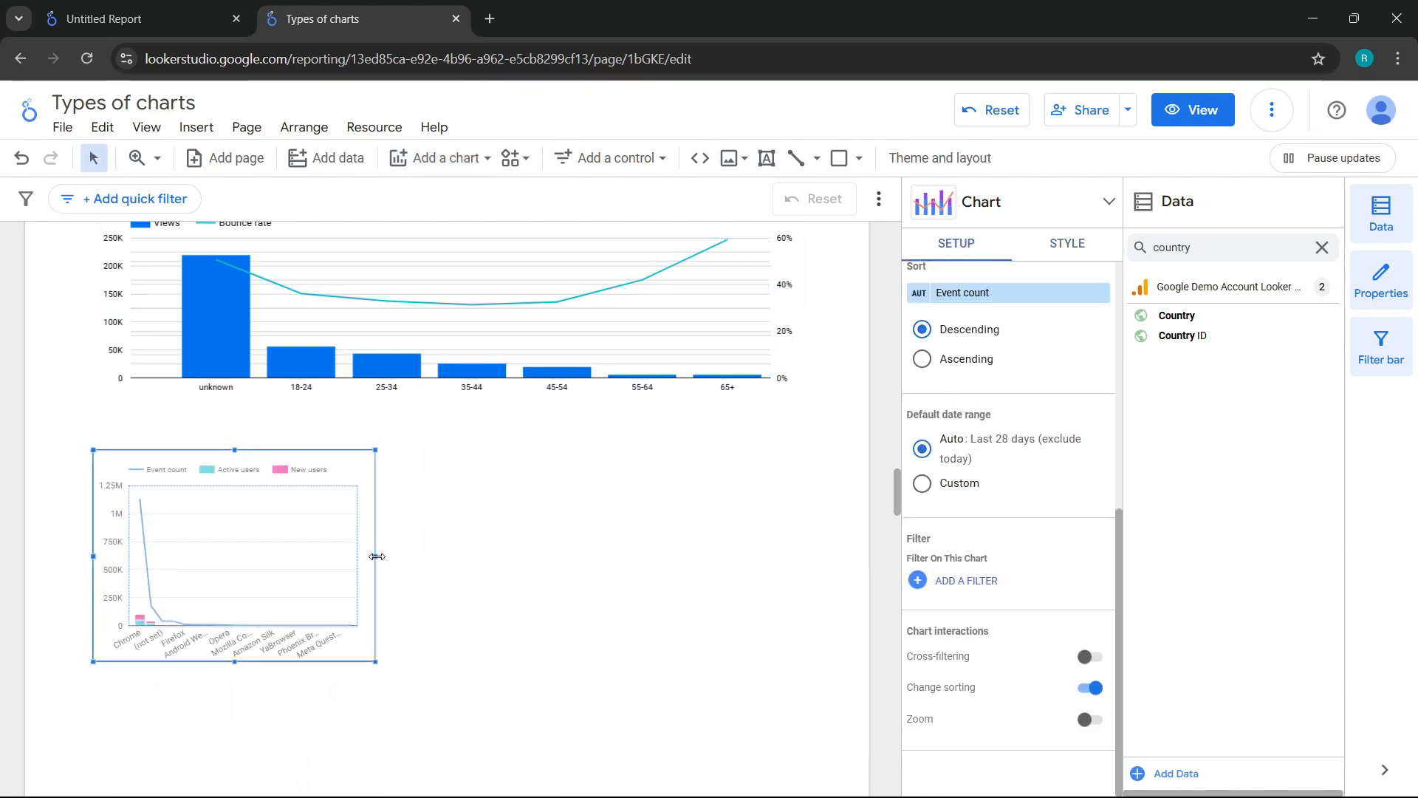
{"action": "left_click_drag", "start_coordinate": [375, 555], "coordinate": [797, 531]}
Step: Change the stacked combo chart's dimension from Browser to Device brand
{"action": "scroll", "coordinate": [982, 403], "scroll_direction": "up", "scroll_amount": 6}
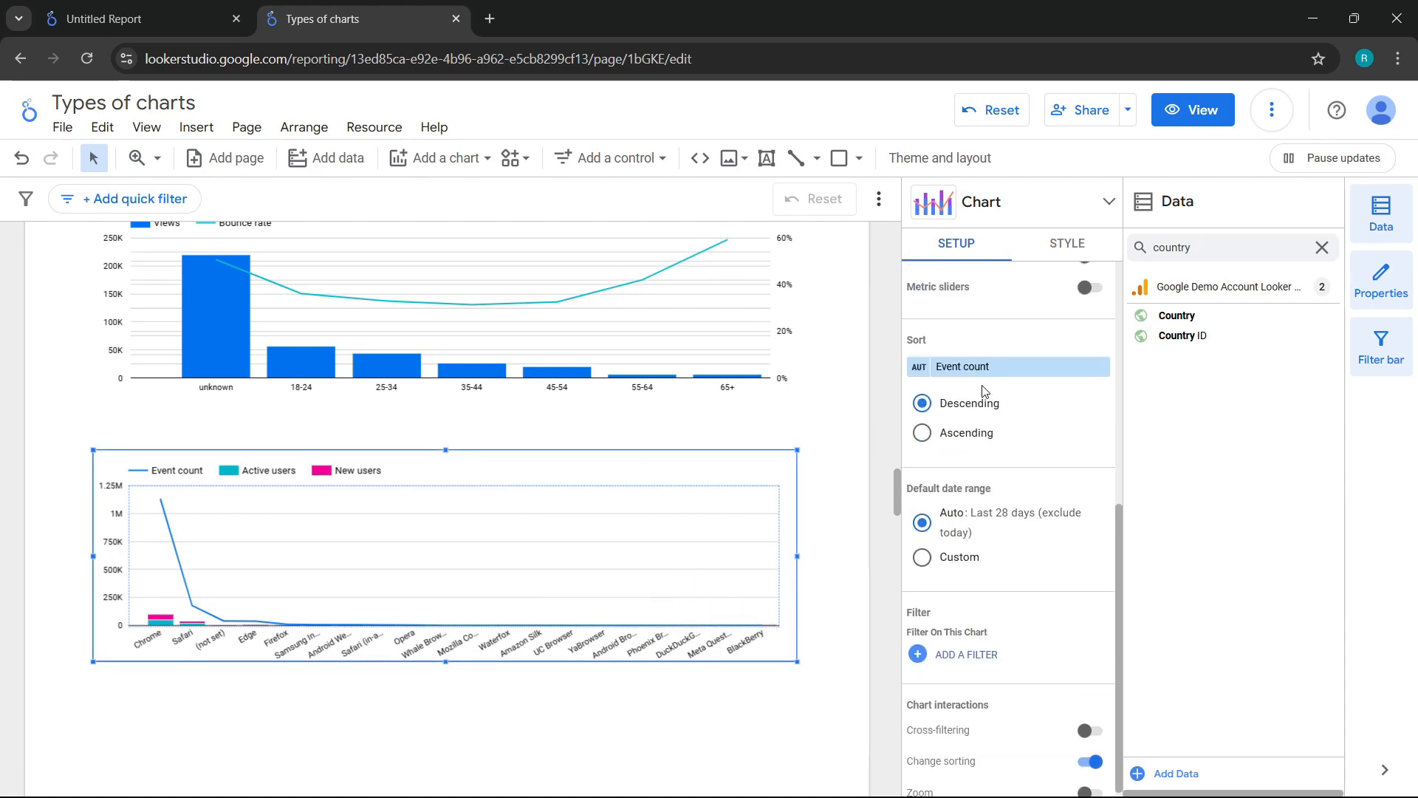
{"action": "left_click", "coordinate": [957, 417]}
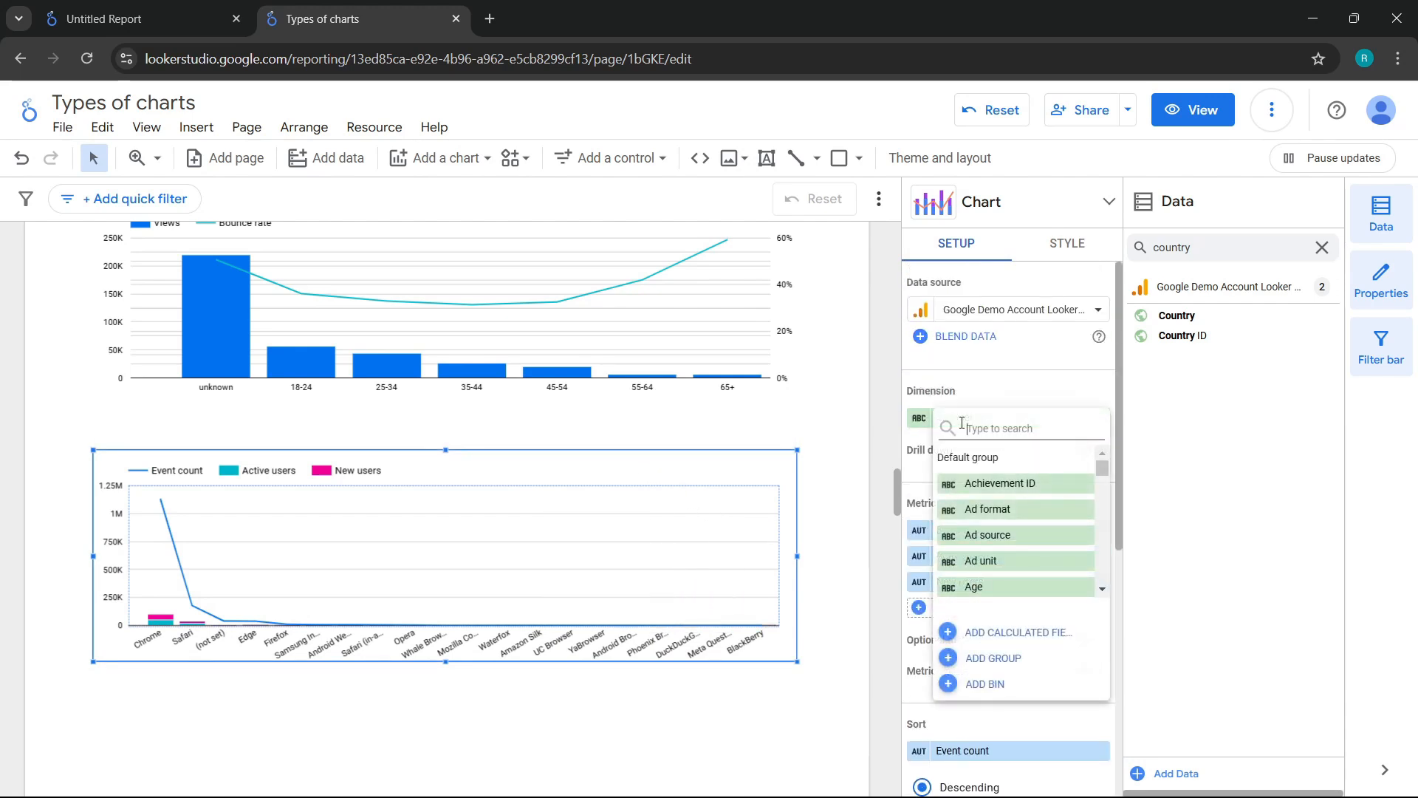
{"action": "type", "text": "device"}
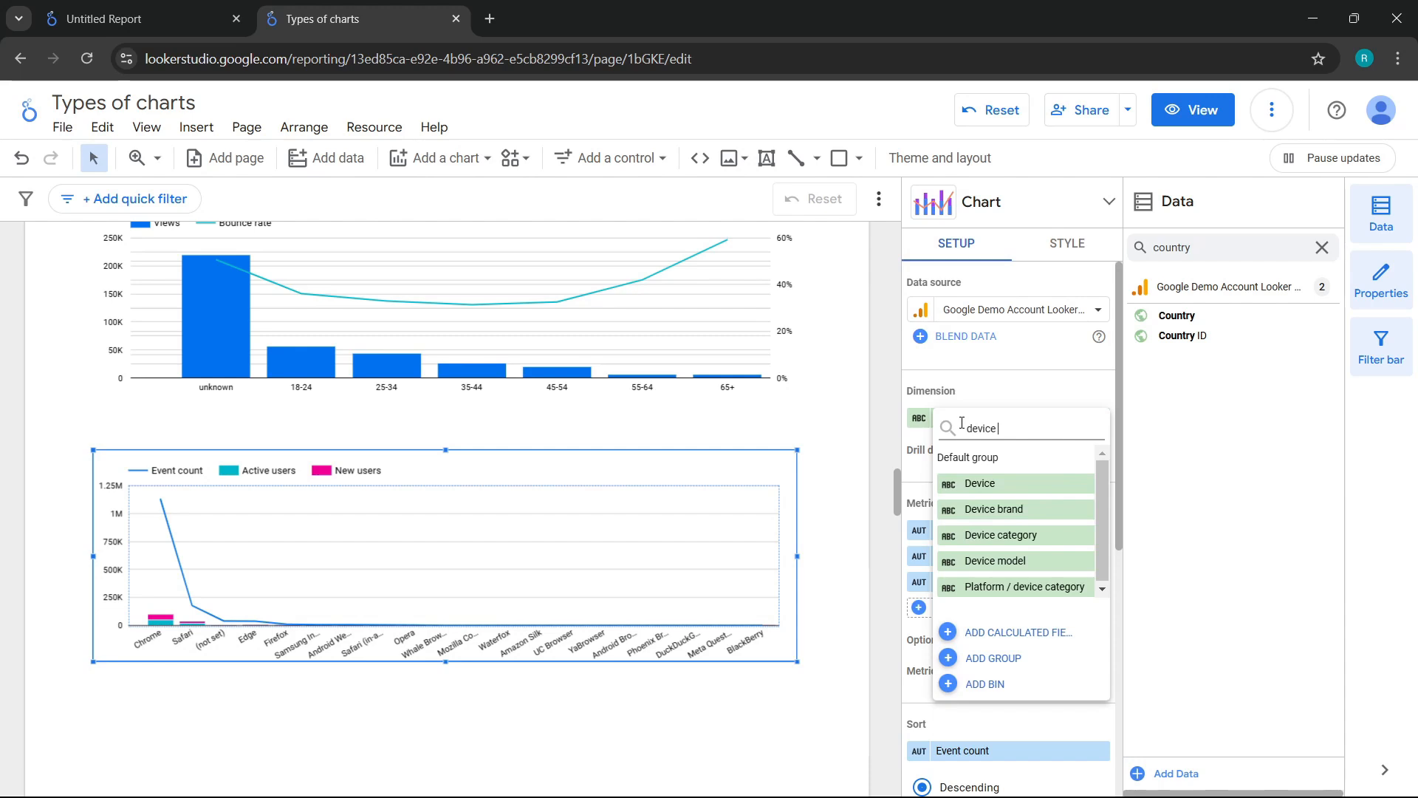
{"action": "left_click", "coordinate": [986, 509]}
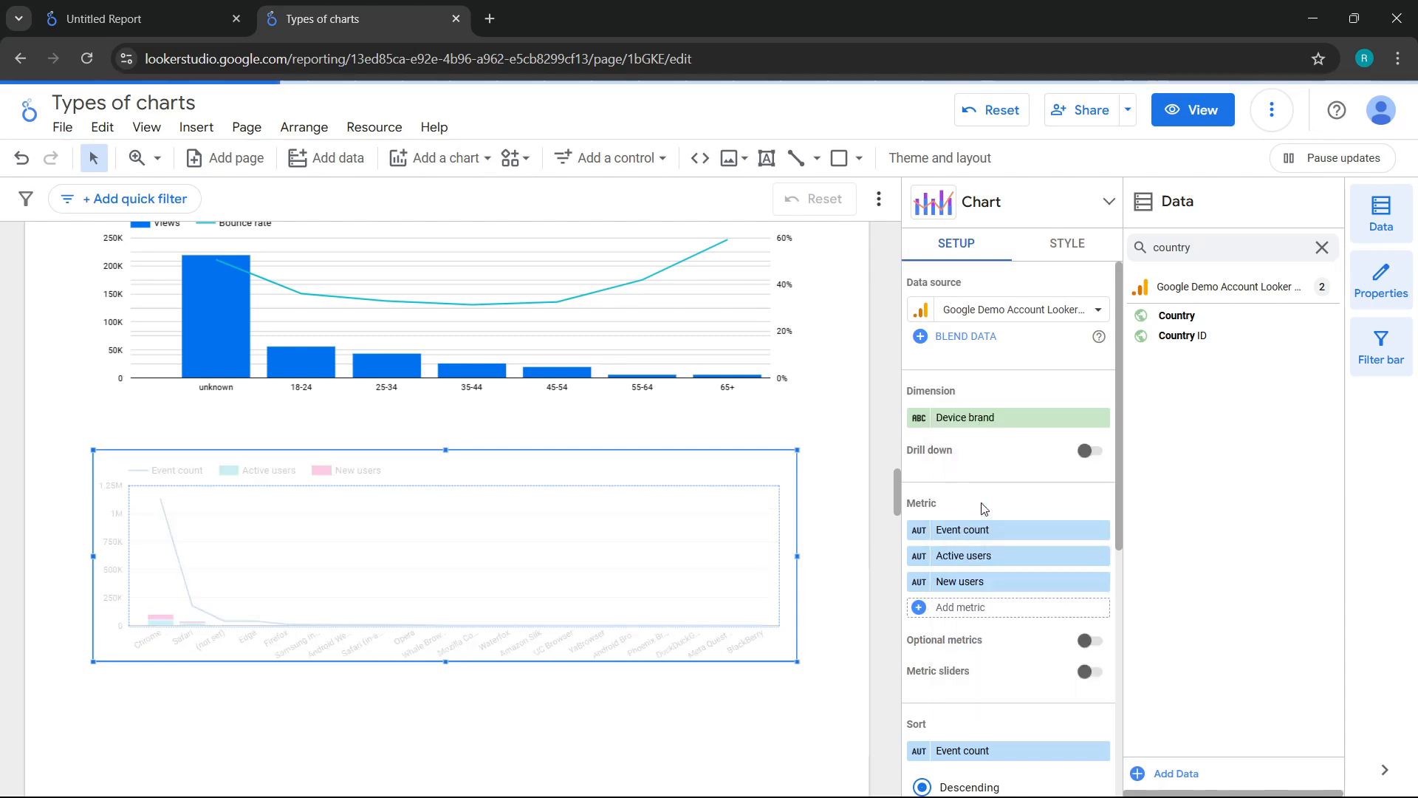
Step: Set the stacked combo chart's first metric to Active users and its second metric to New users
{"action": "left_click", "coordinate": [989, 532]}
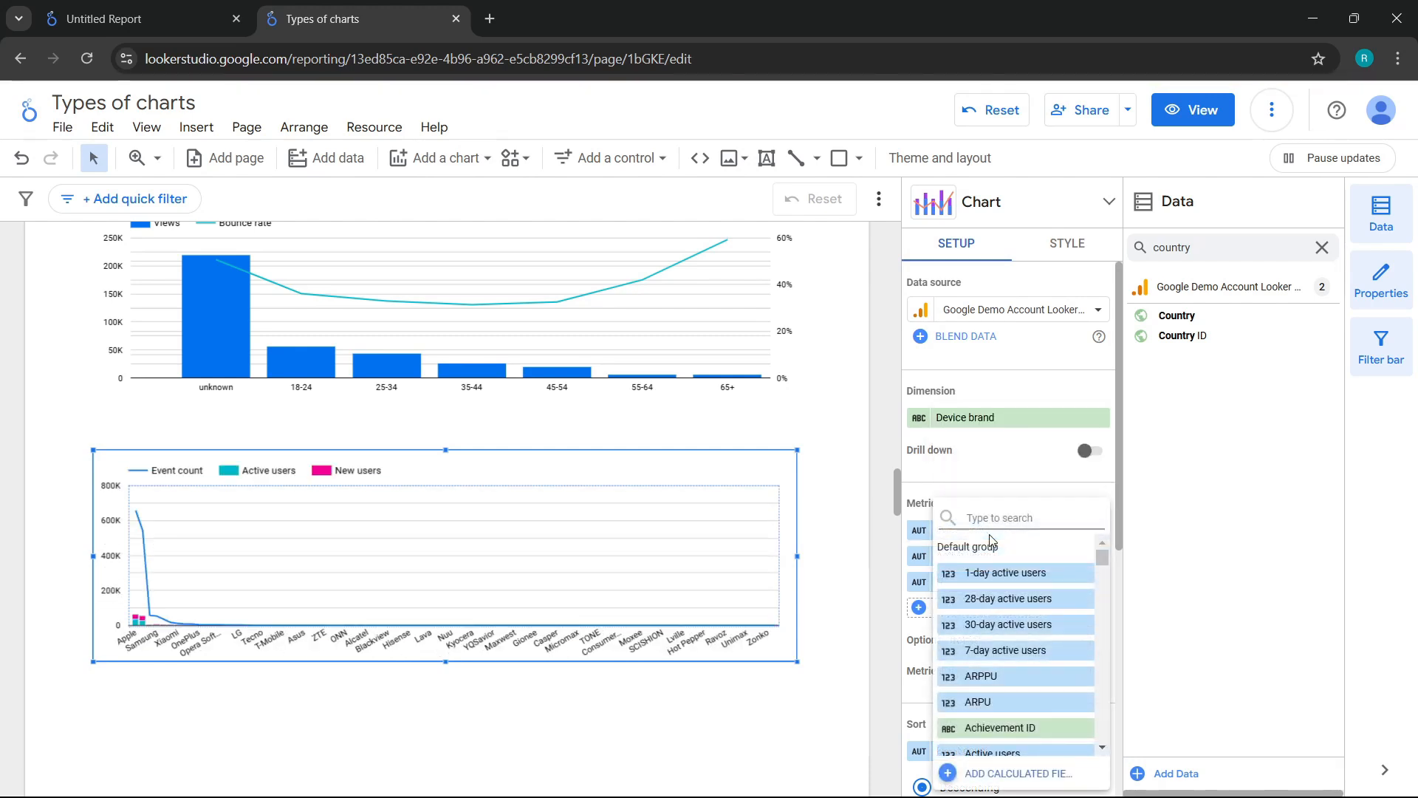
{"action": "type", "text": "active users"}
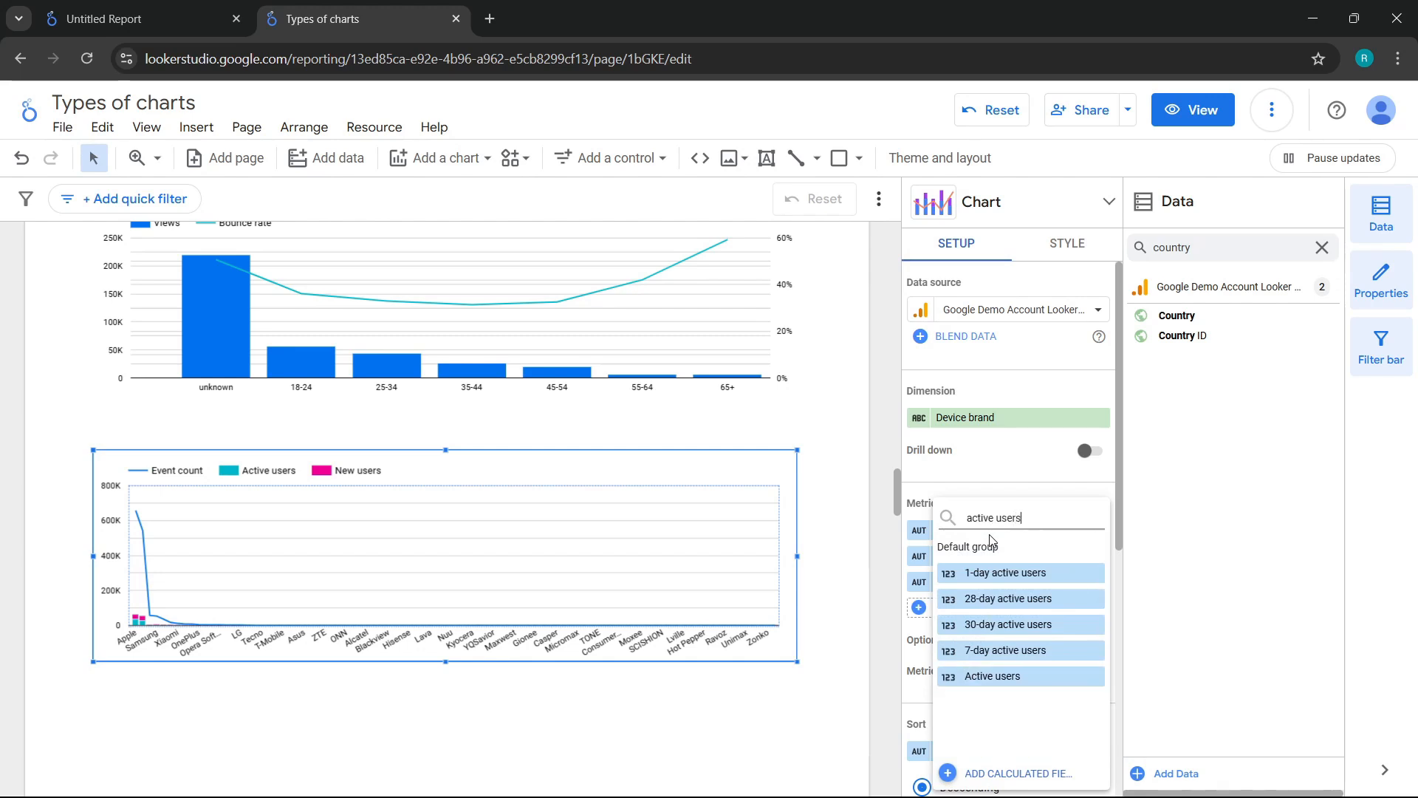
{"action": "left_click", "coordinate": [989, 676]}
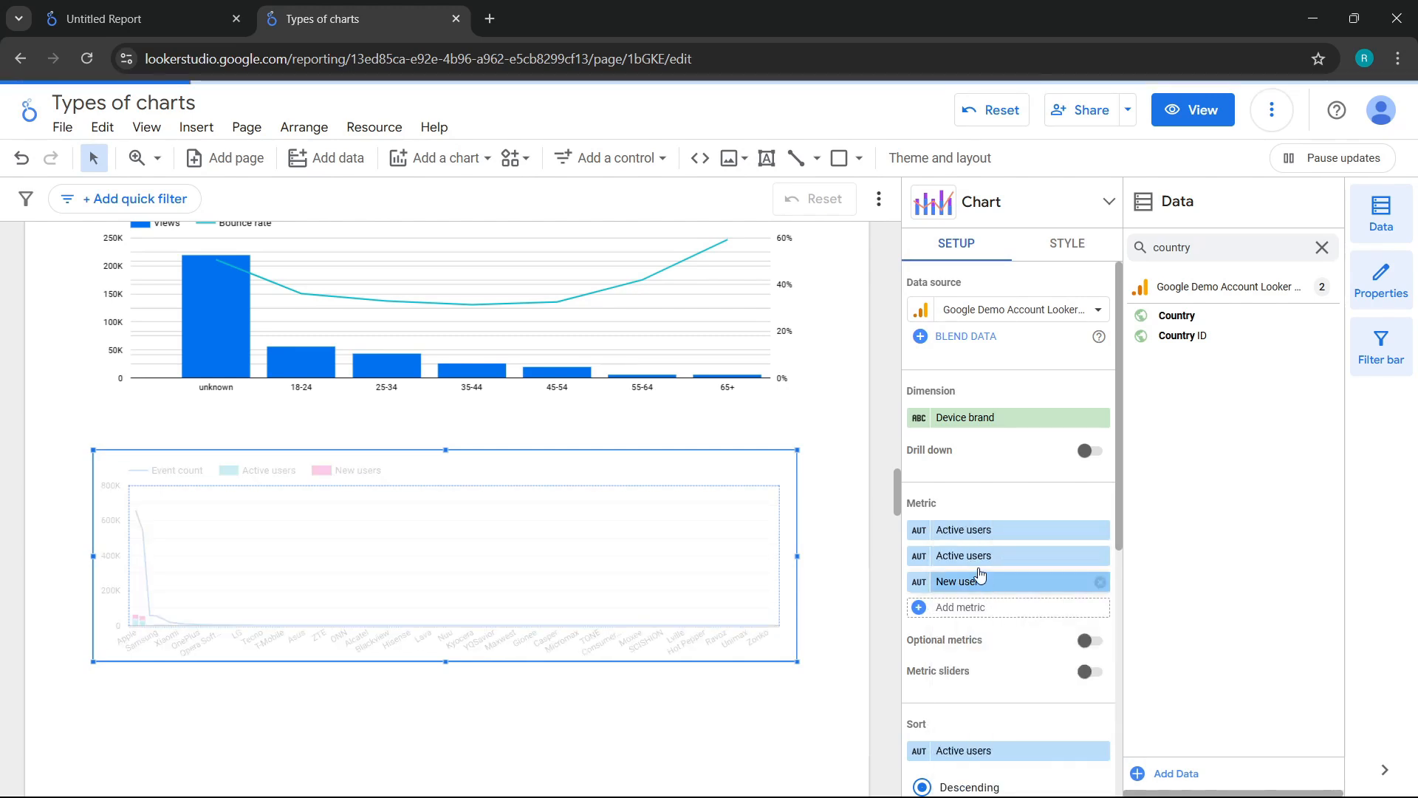
{"action": "left_click", "coordinate": [971, 559]}
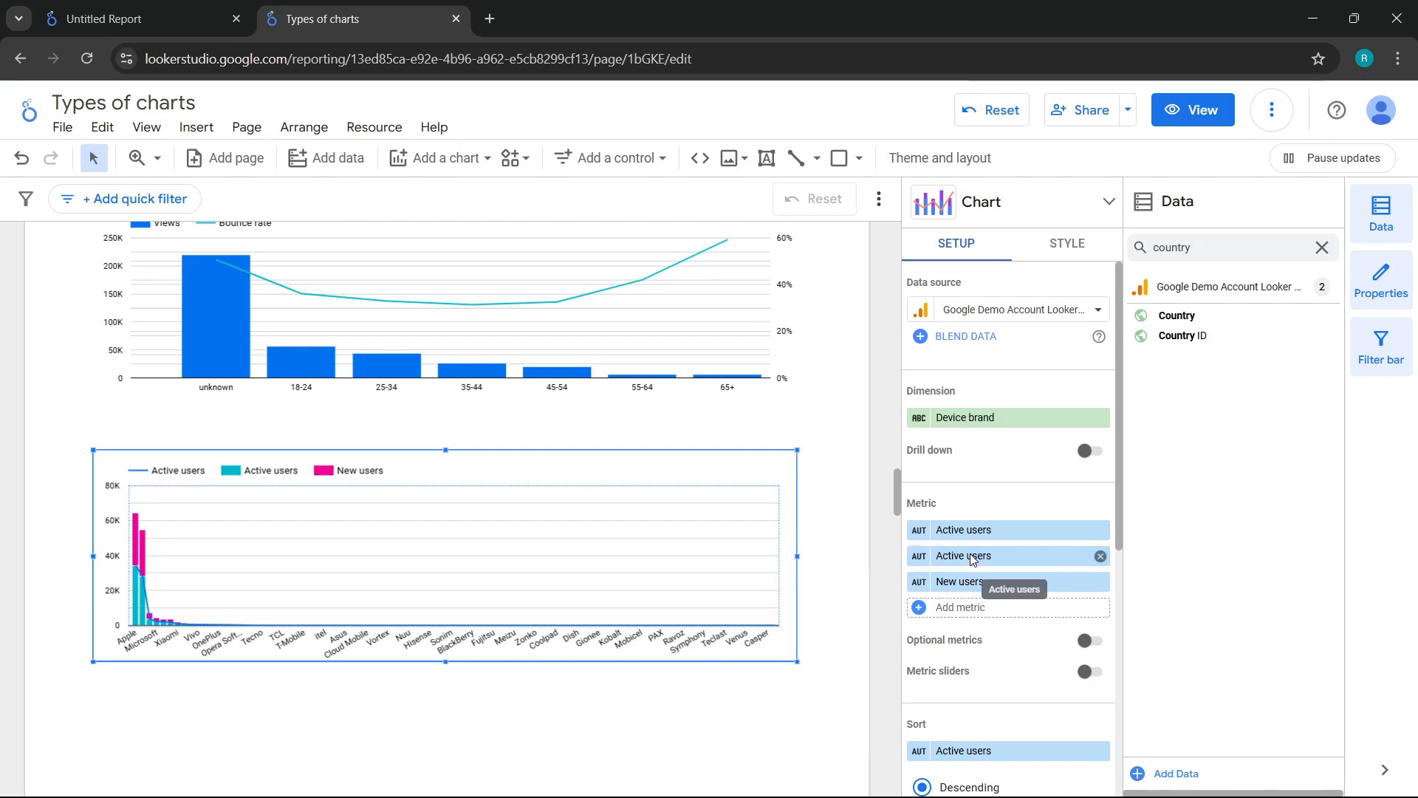
{"action": "type", "text": "new u"}
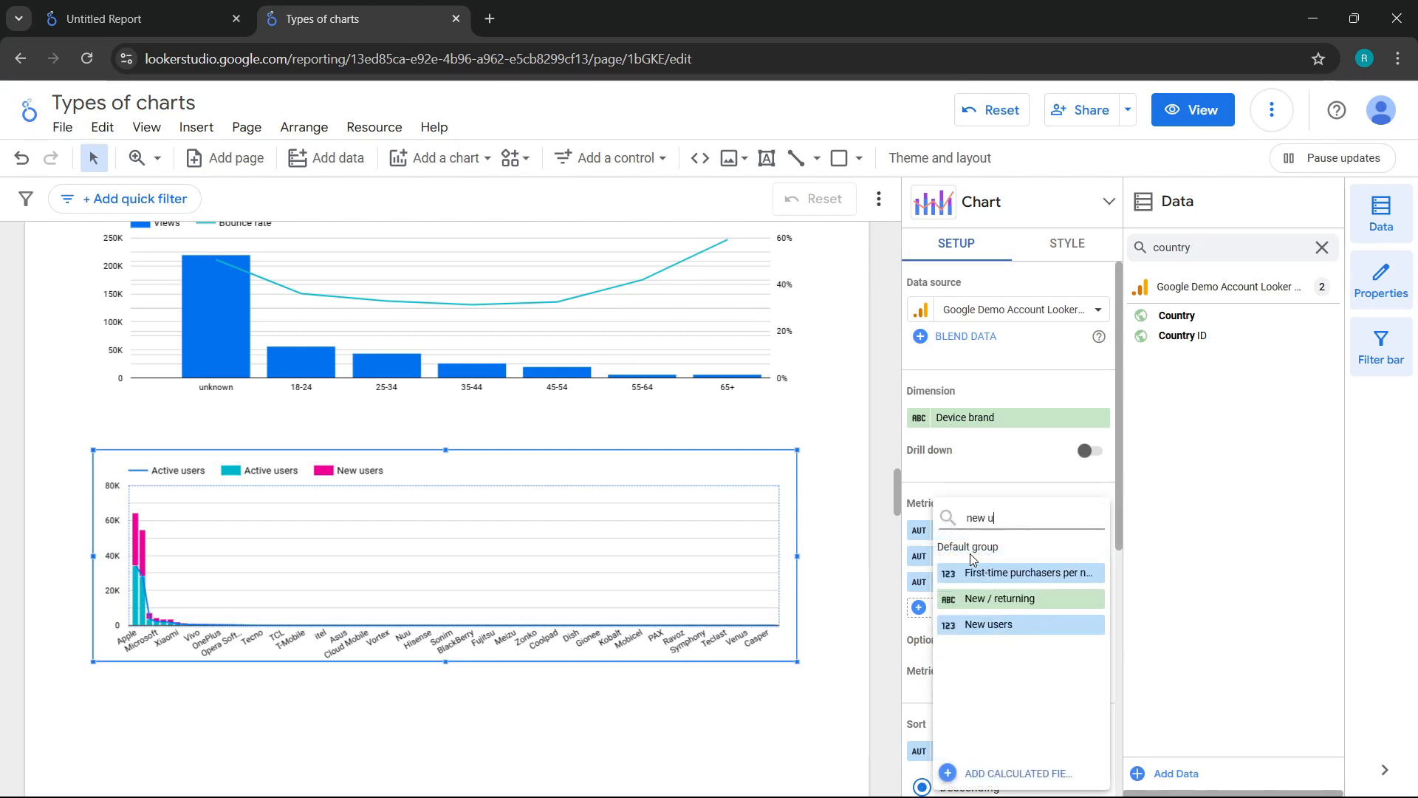
{"action": "type", "text": "sers"}
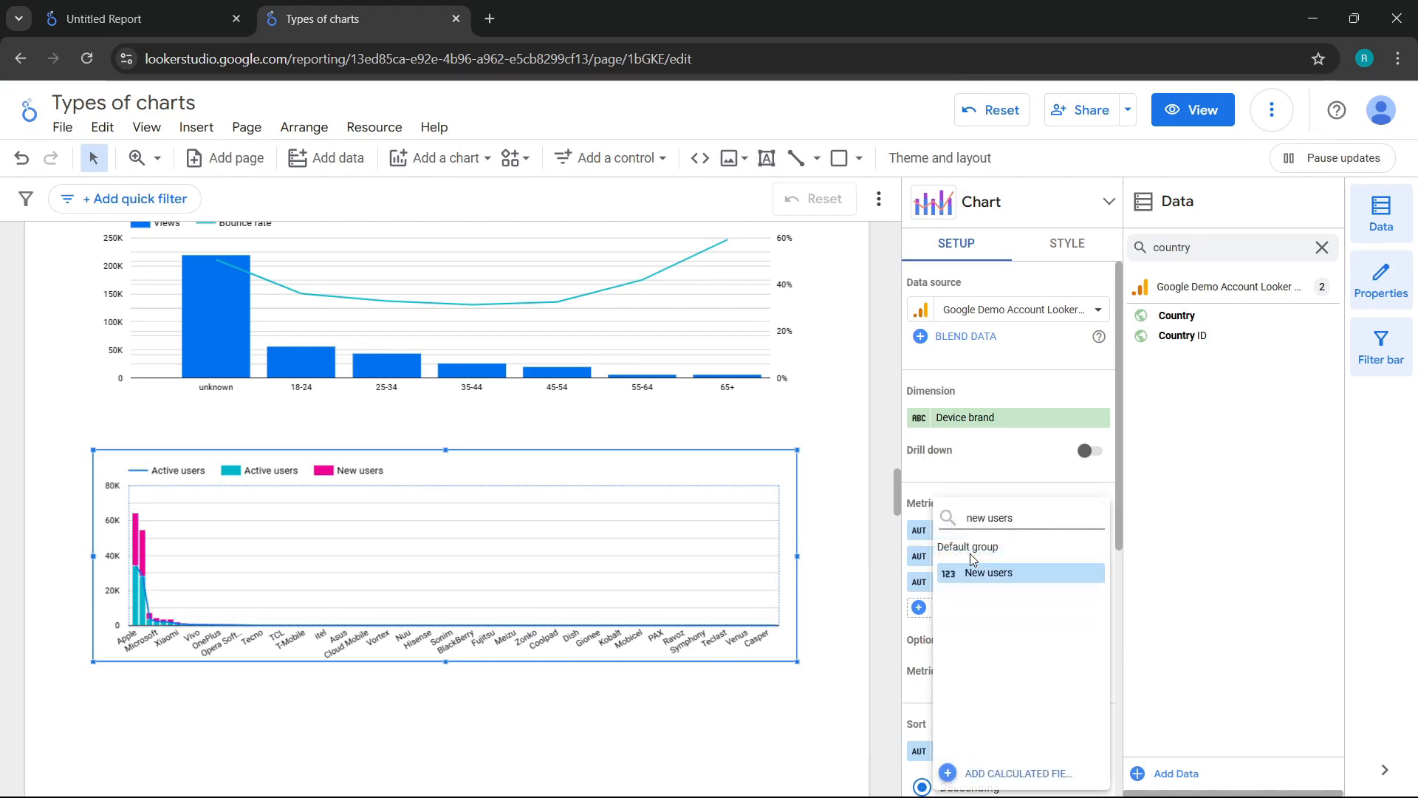
{"action": "left_click", "coordinate": [976, 574]}
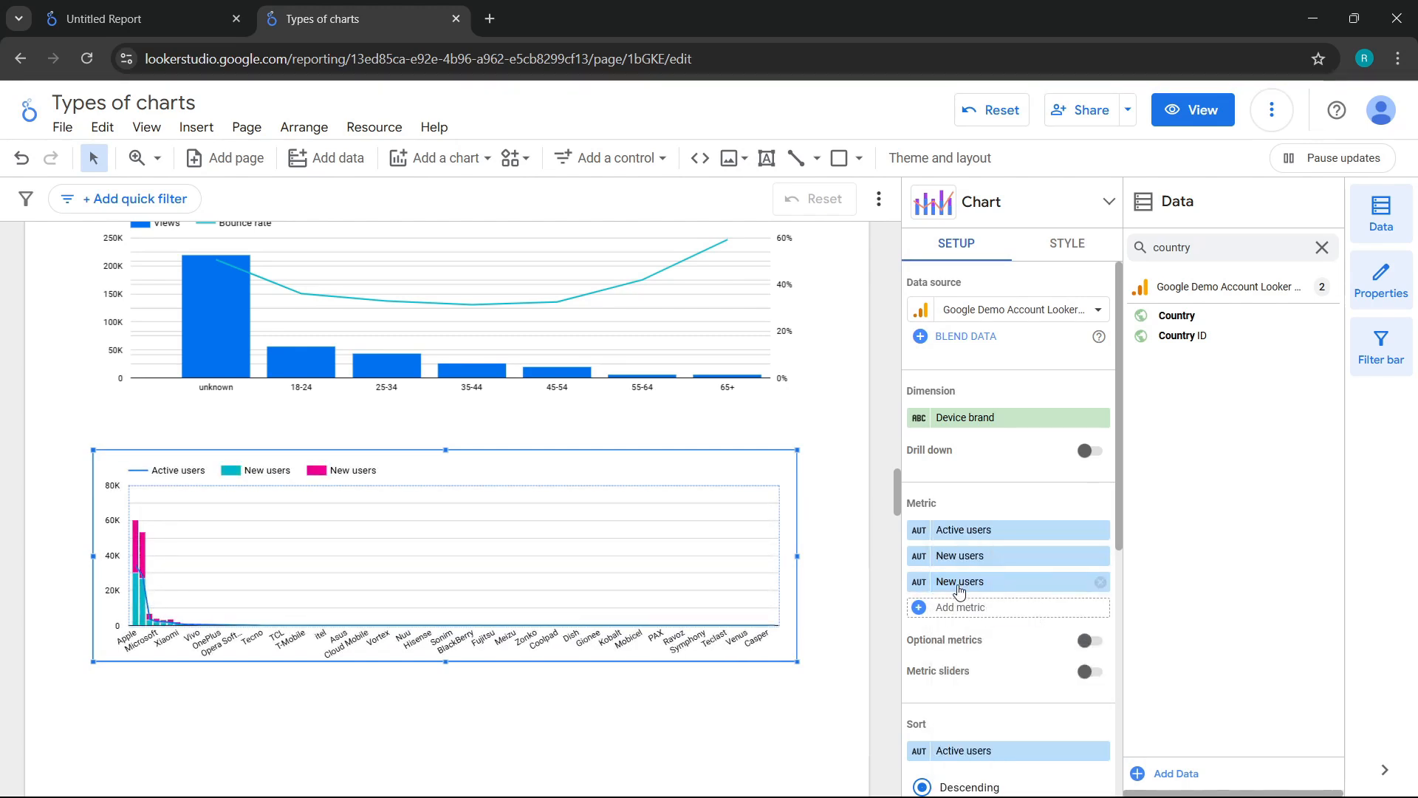
Step: Replace the stacked combo chart's third metric with Bounce rate
{"action": "left_click", "coordinate": [958, 583]}
{"action": "type", "text": "bounce"}
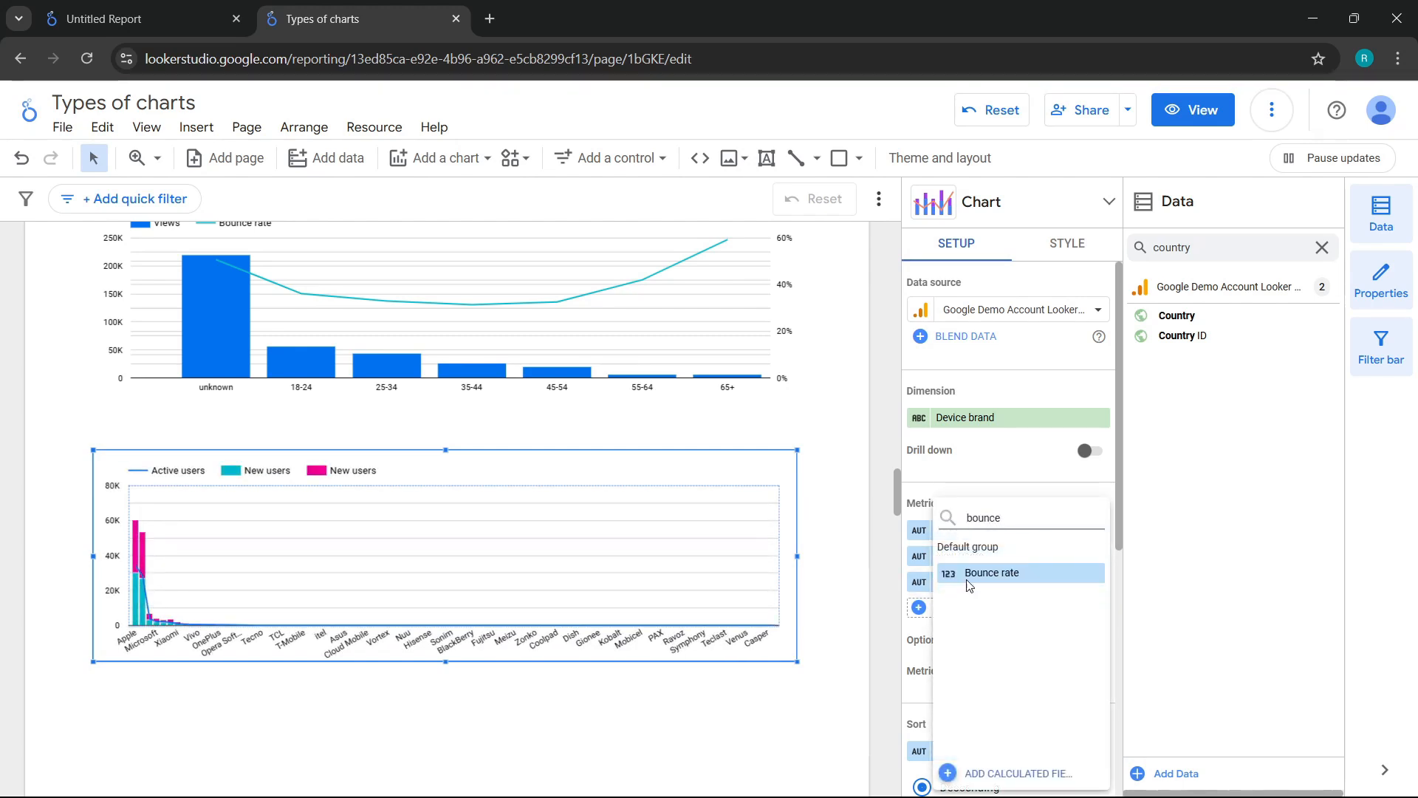
{"action": "left_click", "coordinate": [969, 583]}
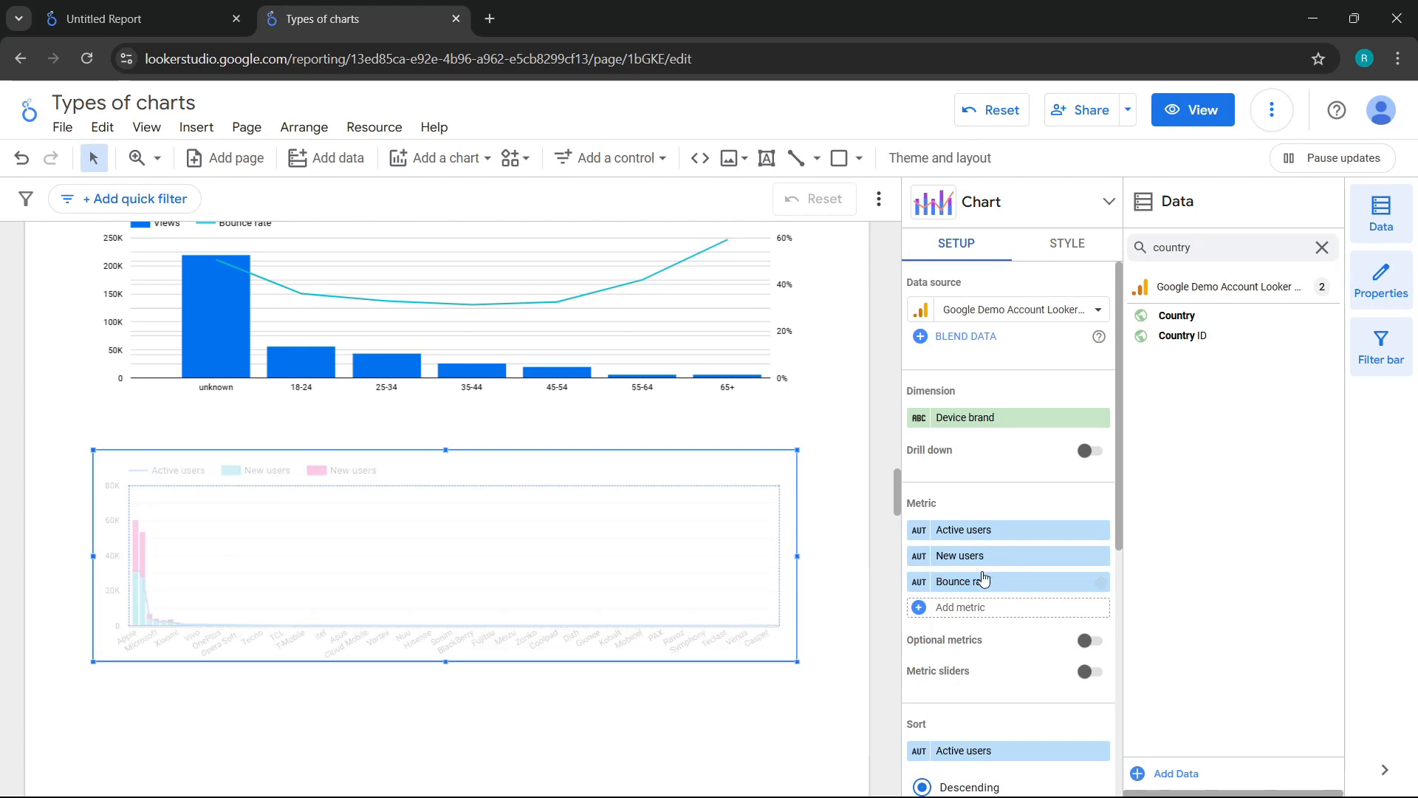
{"action": "left_click", "coordinate": [975, 581]}
{"action": "left_click", "coordinate": [859, 509]}
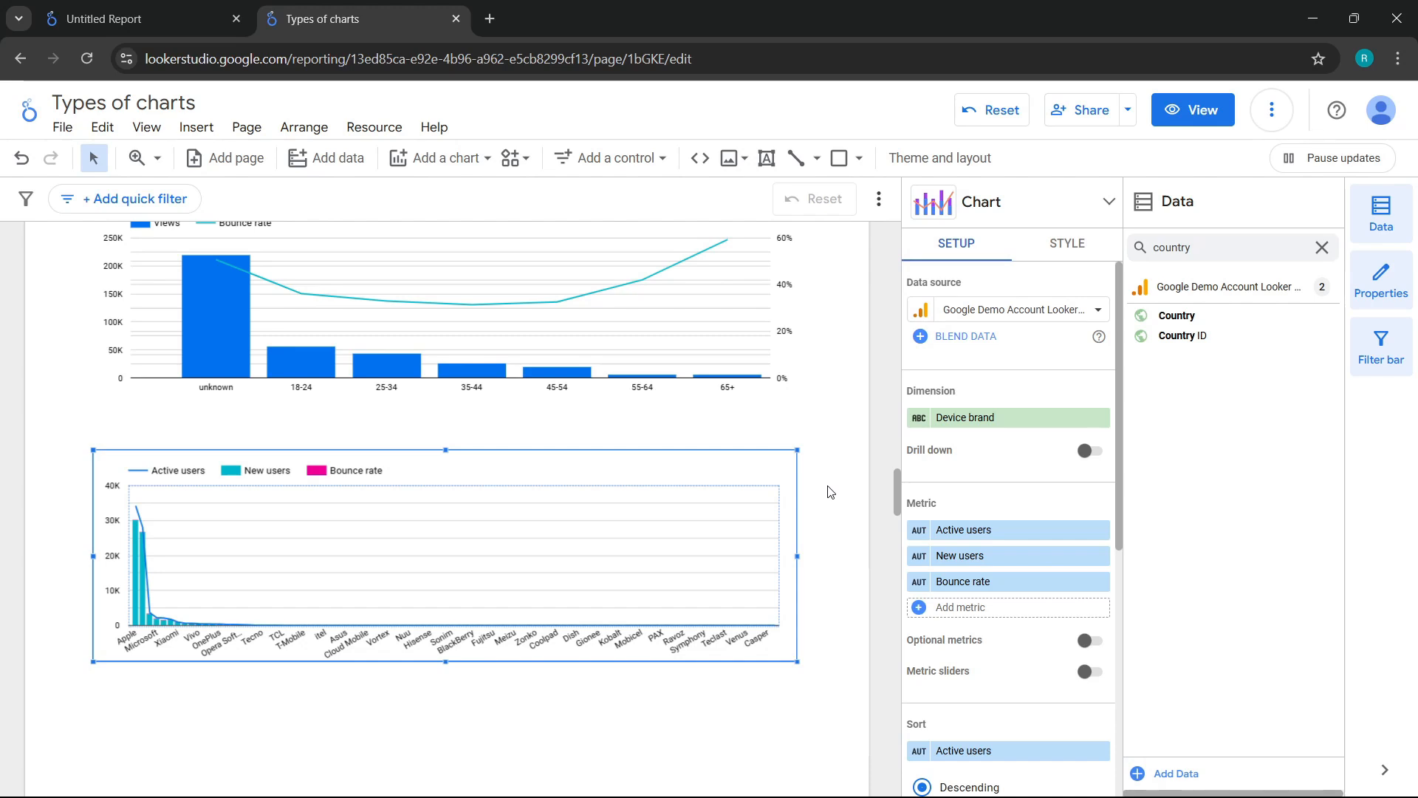
Step: Style the stacked combo chart's Active users series as bars and its Bounce rate series as a line
{"action": "left_click", "coordinate": [1091, 243]}
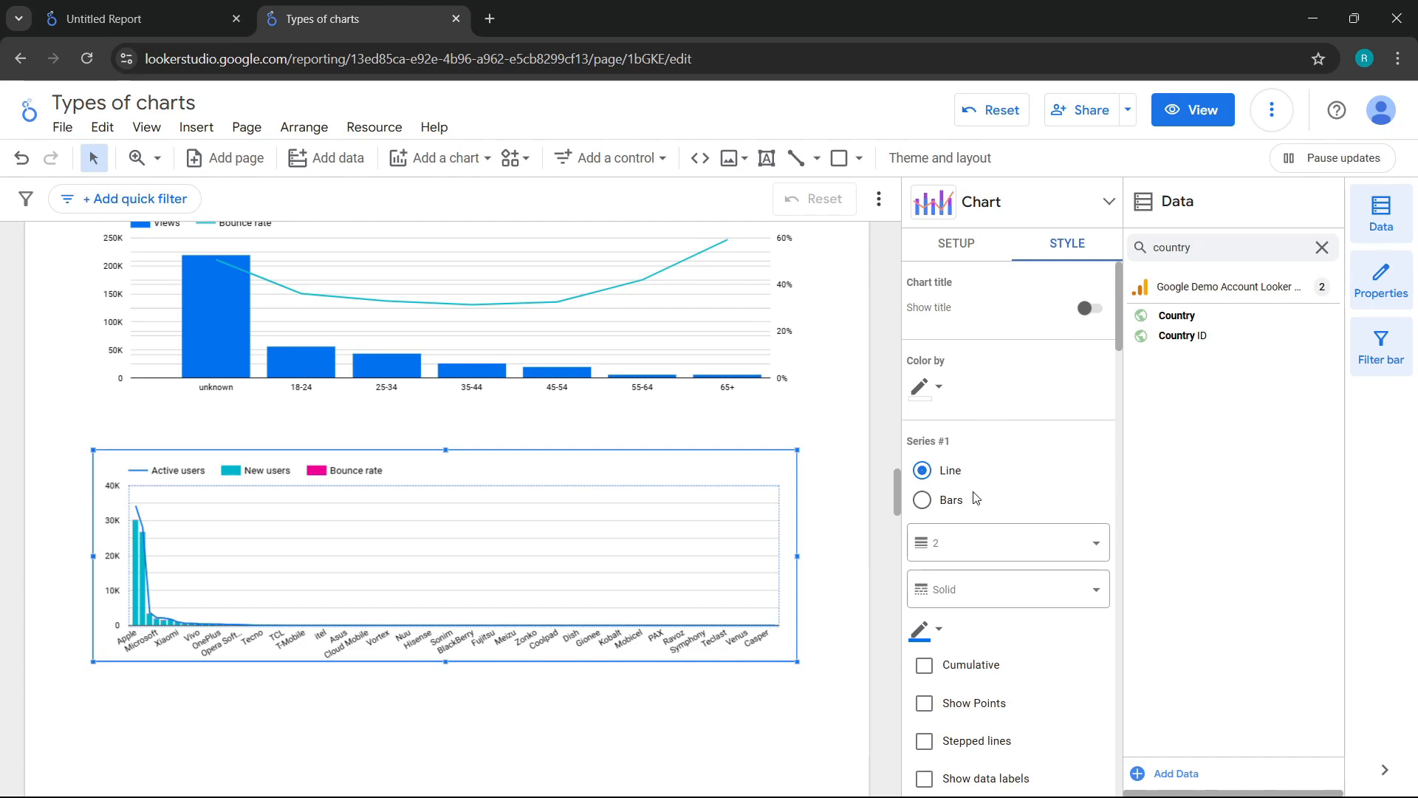
{"action": "left_click", "coordinate": [923, 500]}
{"action": "scroll", "coordinate": [1013, 482], "scroll_direction": "down", "scroll_amount": 3}
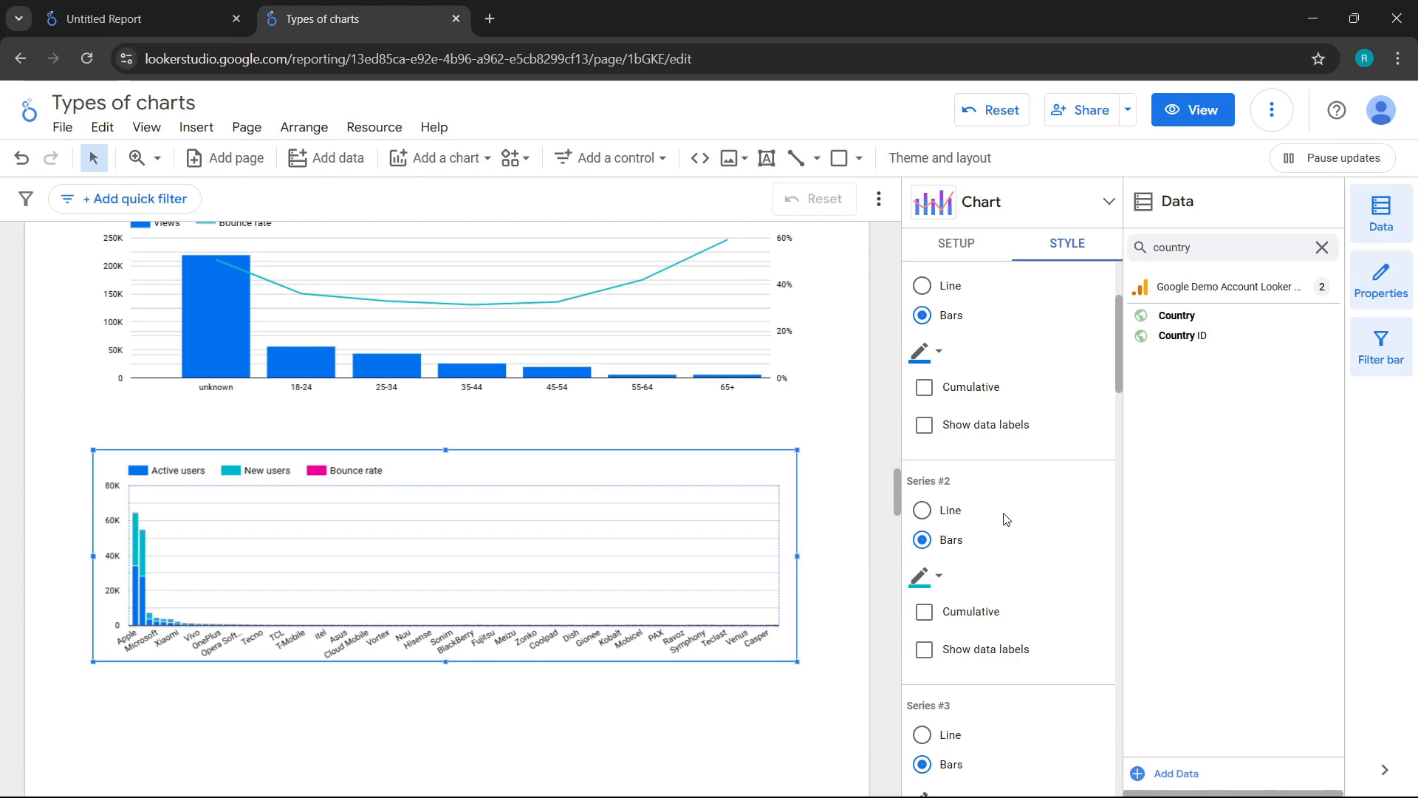
{"action": "scroll", "coordinate": [1004, 519], "scroll_direction": "down", "scroll_amount": 3}
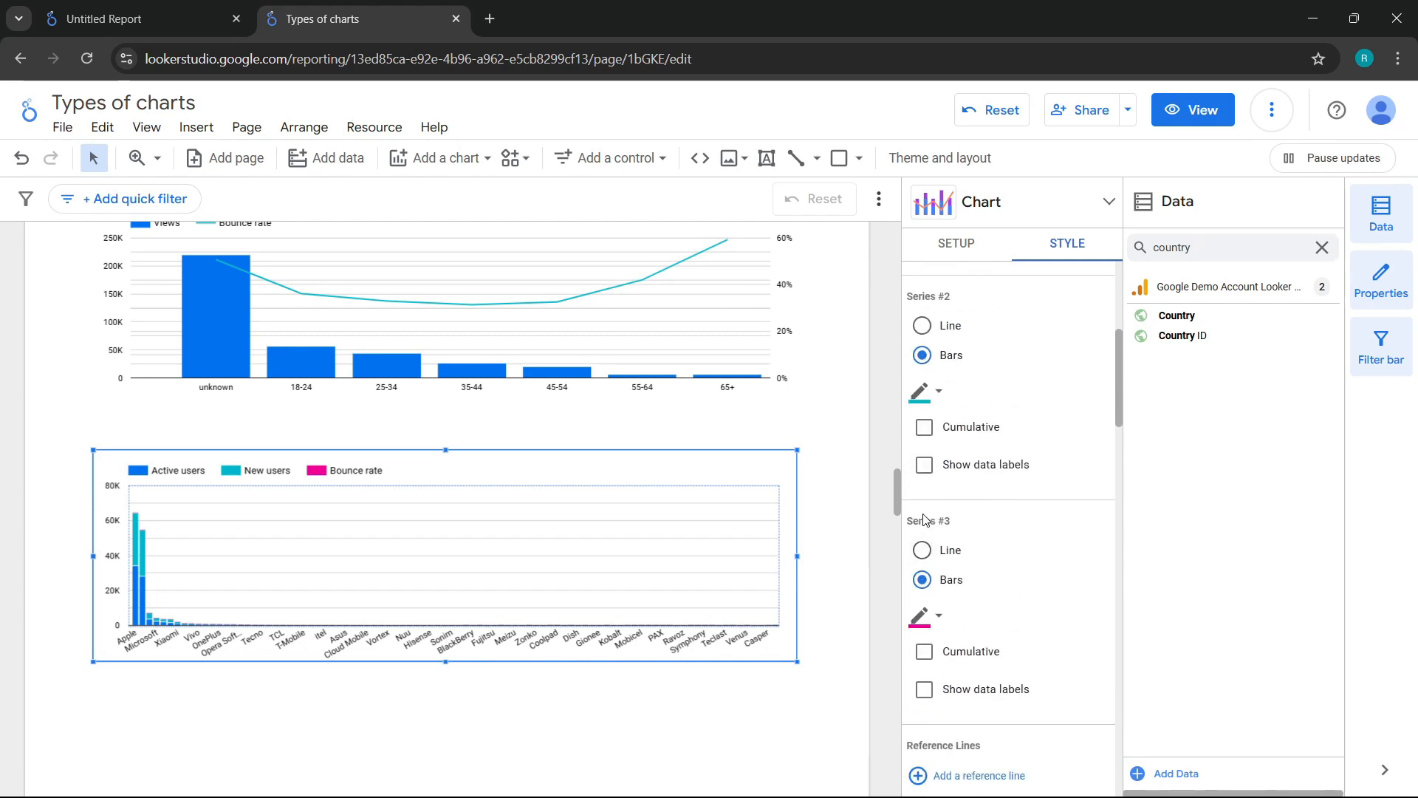
{"action": "left_click", "coordinate": [921, 550]}
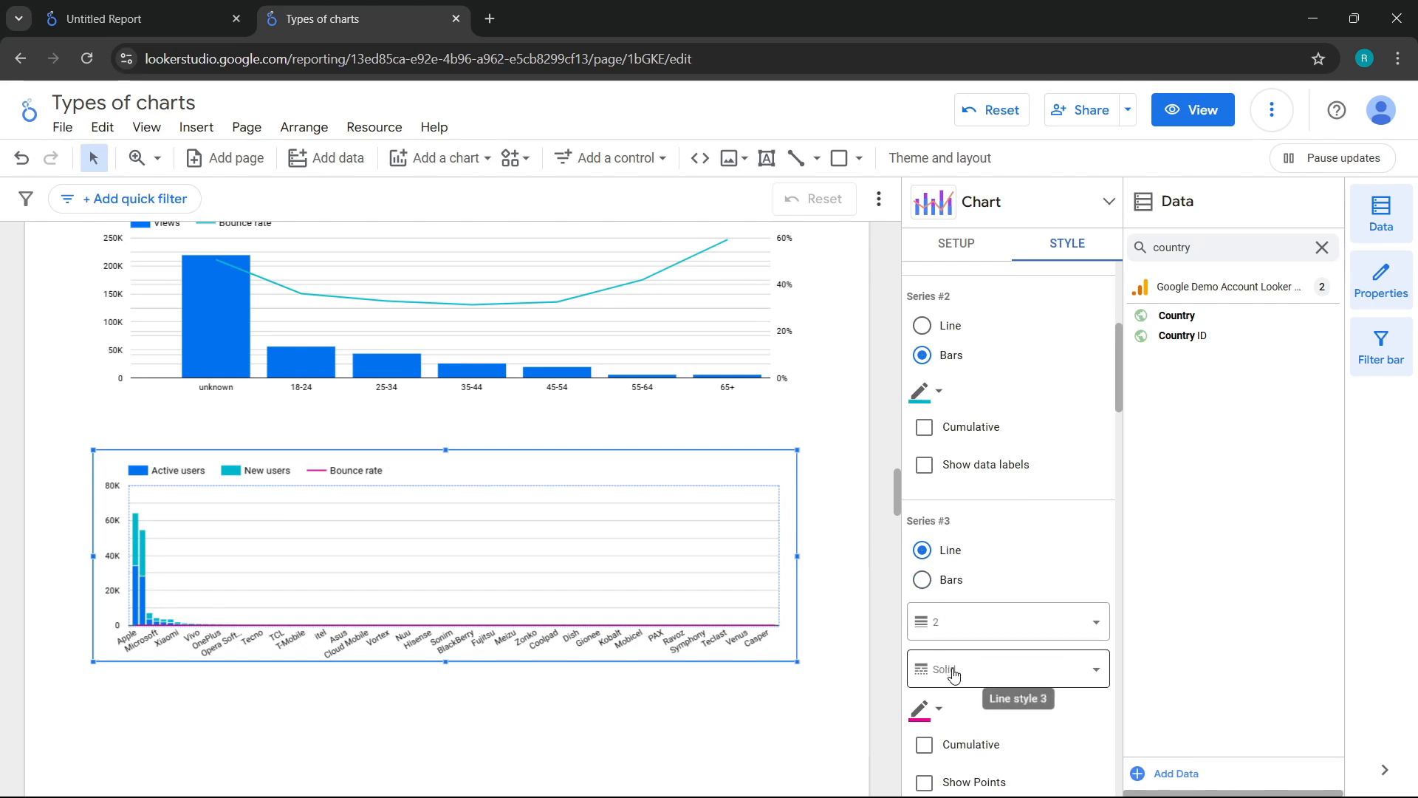
Step: Plot the stacked combo chart's Bounce rate series against the right axis
{"action": "scroll", "coordinate": [960, 665], "scroll_direction": "down", "scroll_amount": 5}
{"action": "left_click", "coordinate": [922, 613]}
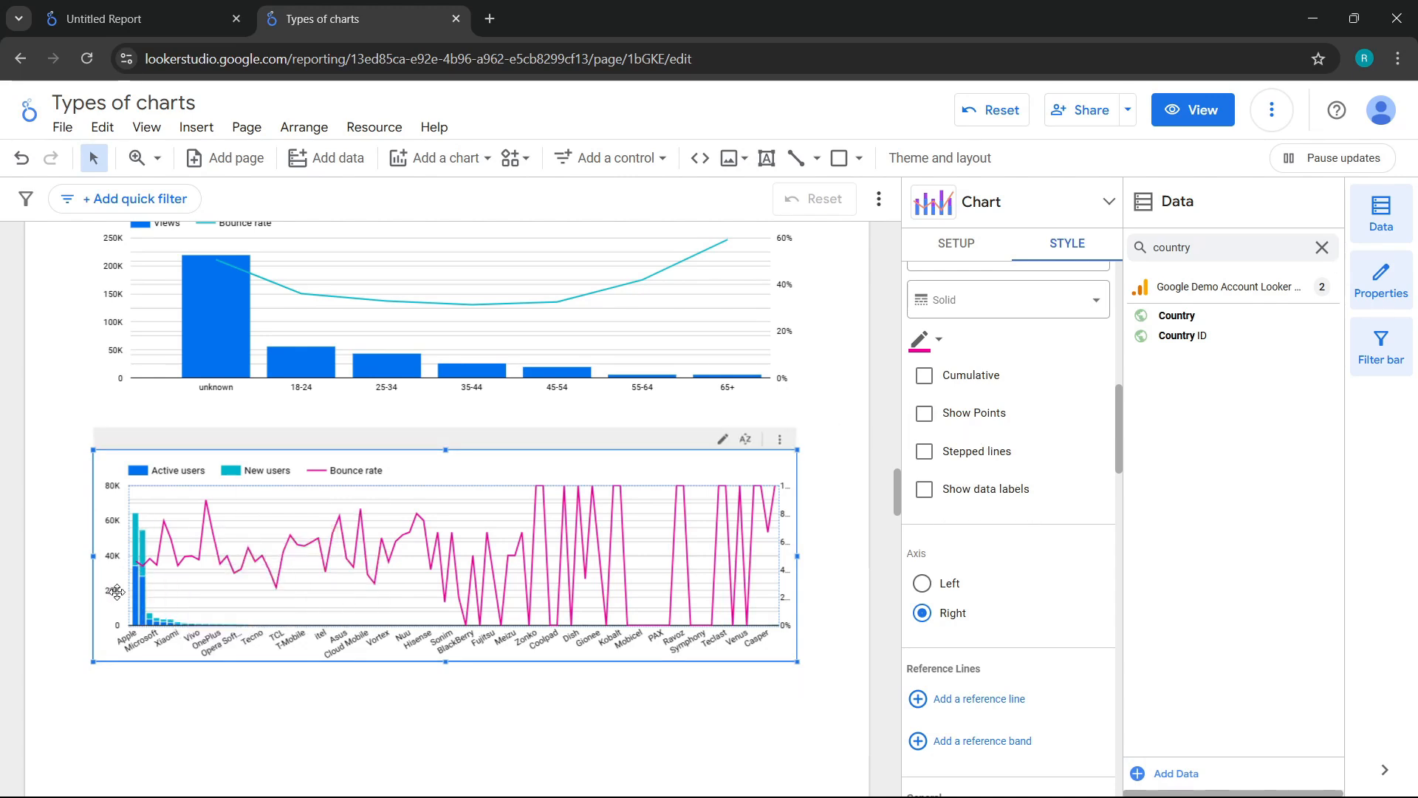
{"action": "mouse_move", "coordinate": [141, 593]}
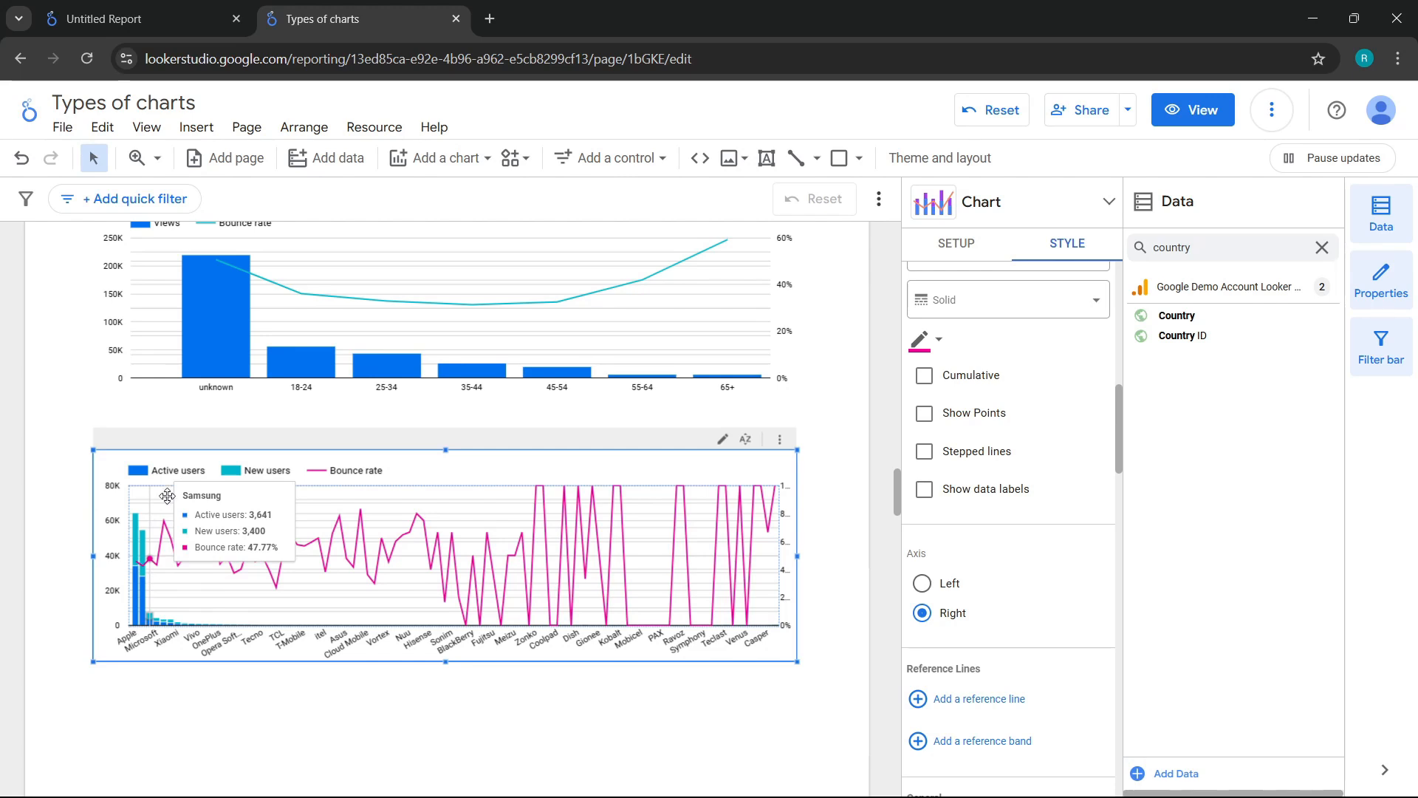
Step: Change the stacked combo chart's dimension from Device brand to Gender and deselect the chart
{"action": "left_click", "coordinate": [953, 245]}
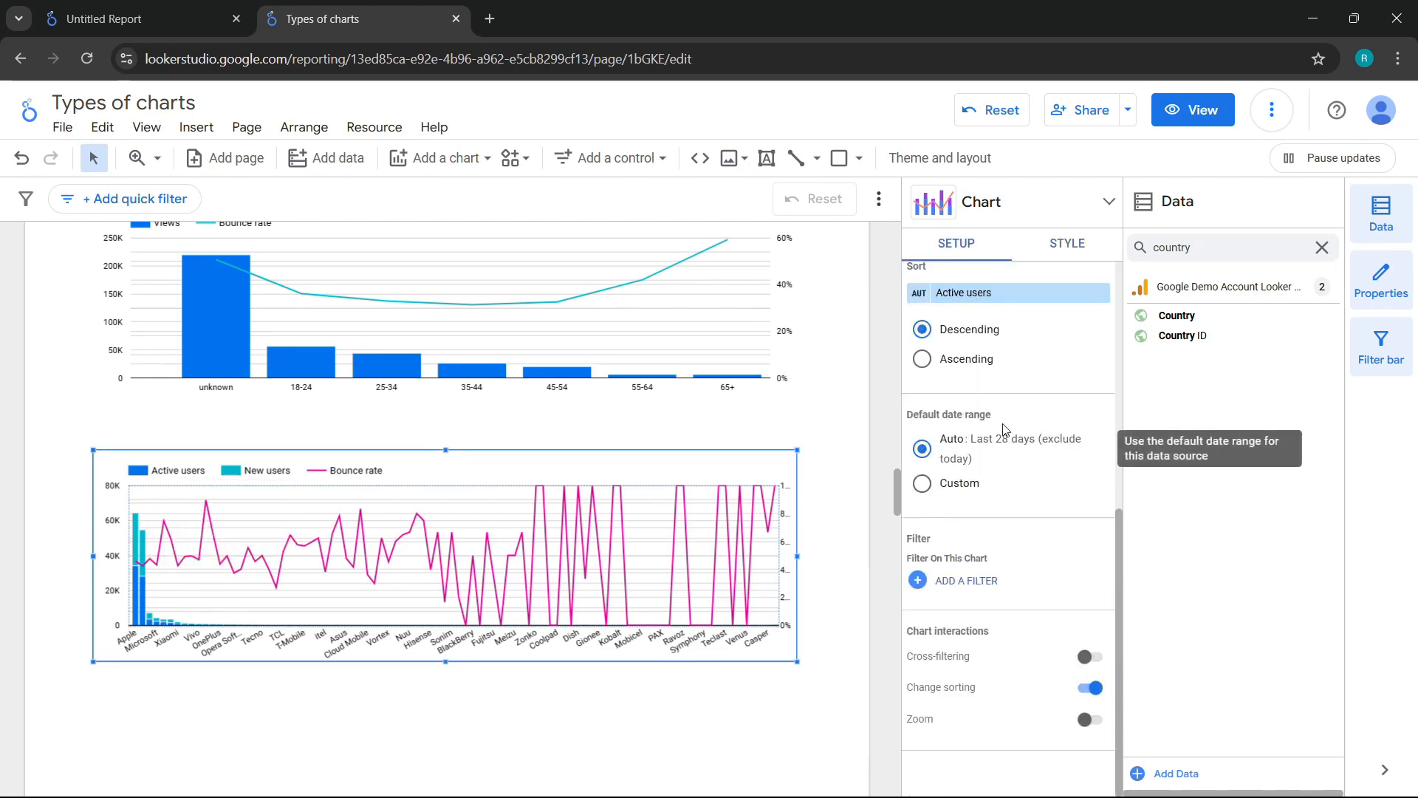
{"action": "scroll", "coordinate": [991, 413], "scroll_direction": "up", "scroll_amount": 6}
{"action": "left_click", "coordinate": [971, 419]}
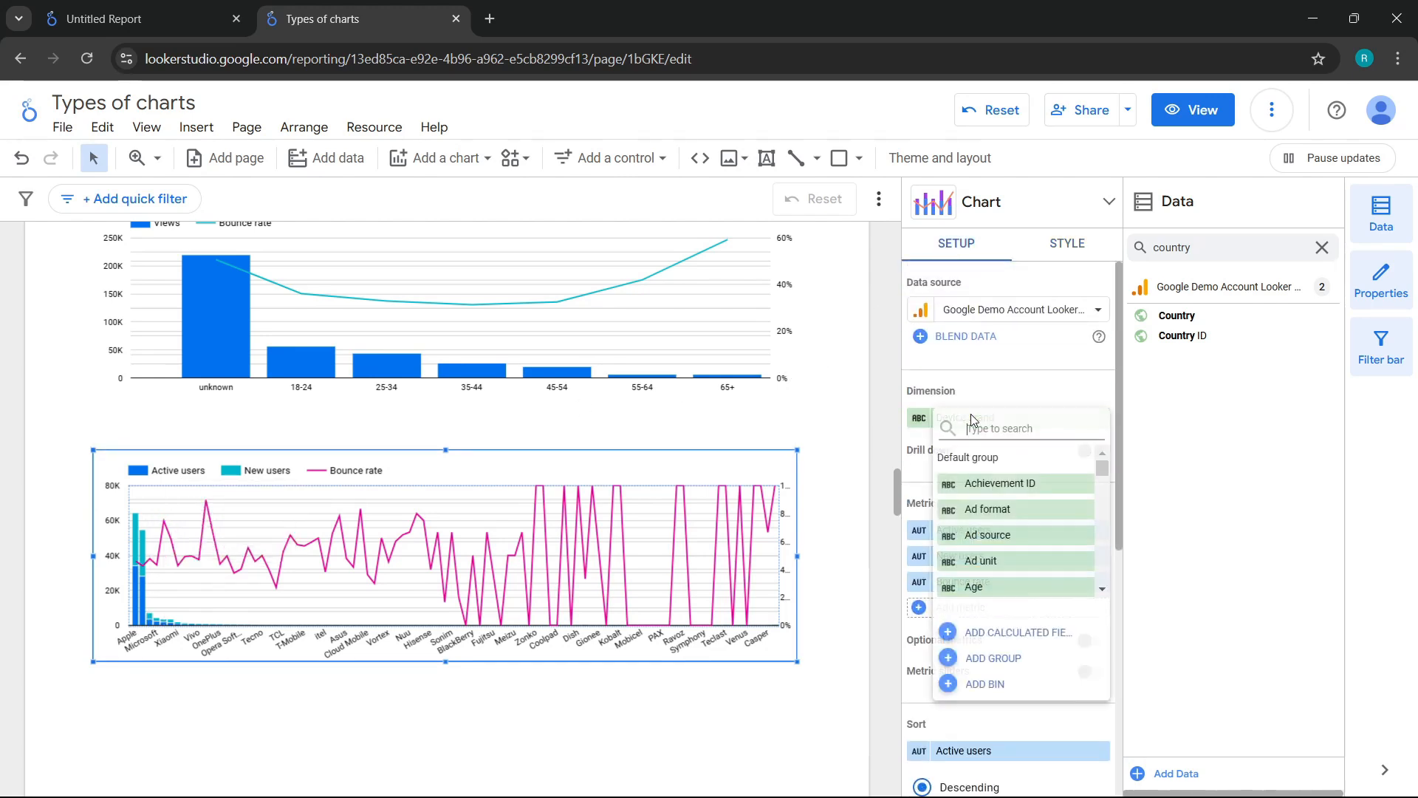
{"action": "type", "text": "gender"}
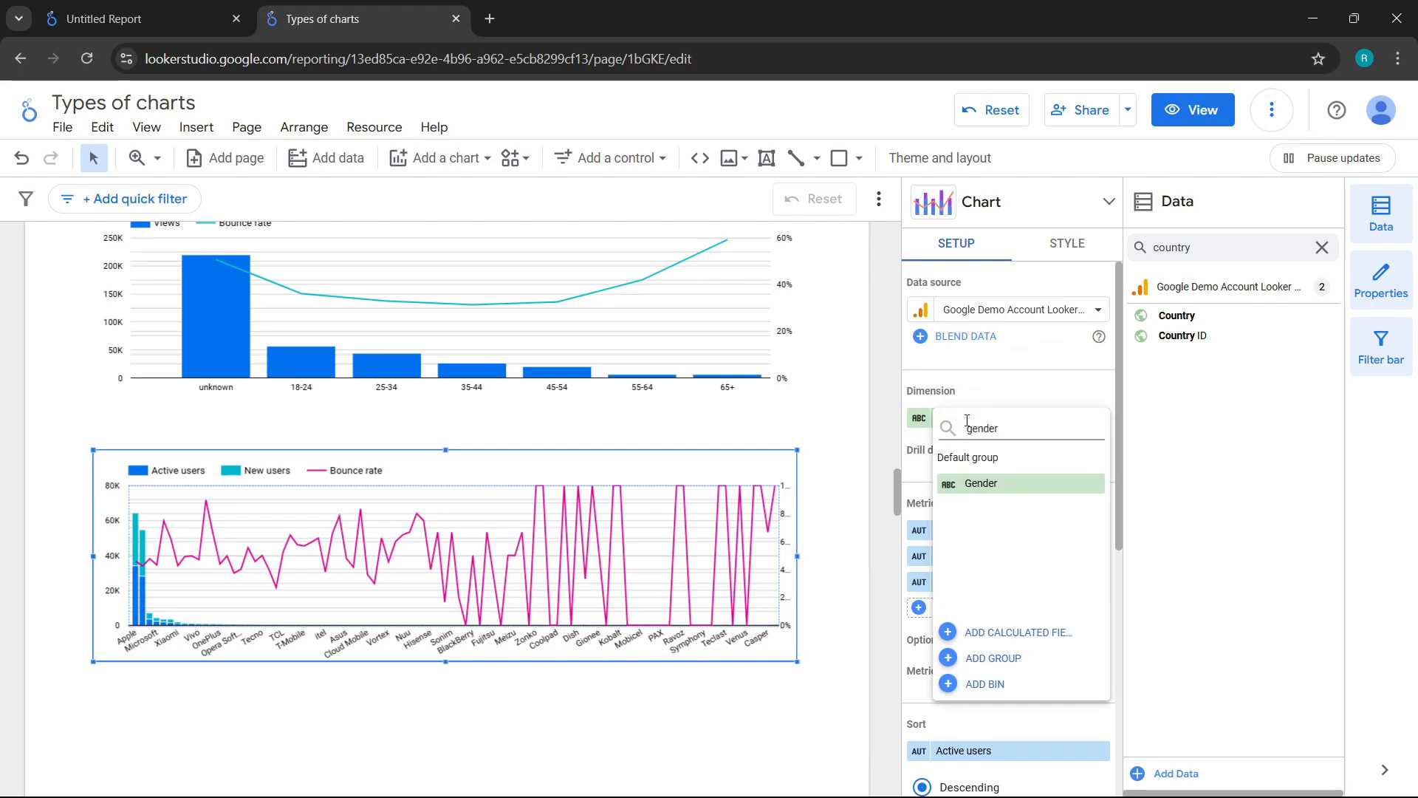
{"action": "left_click", "coordinate": [993, 481]}
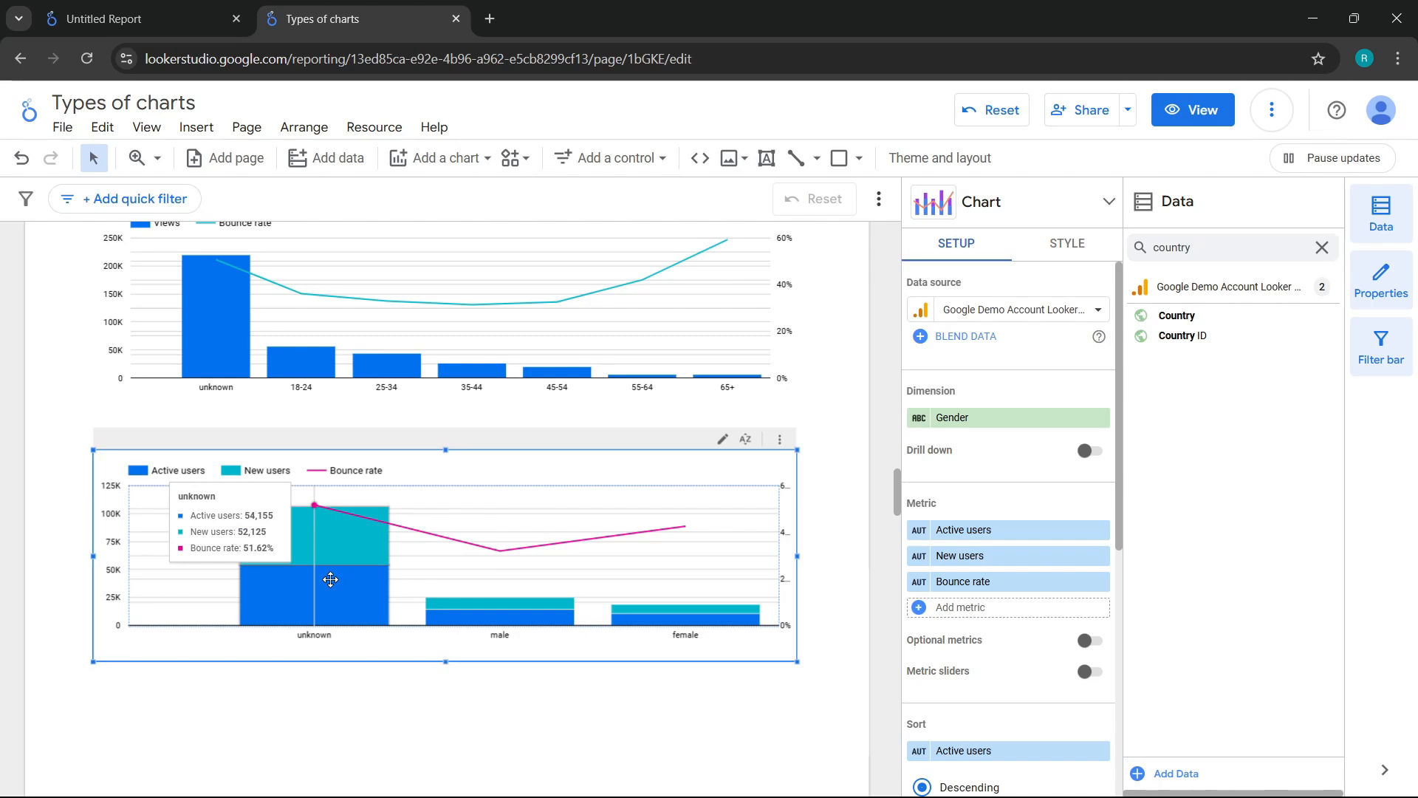
{"action": "key", "text": "Escape"}
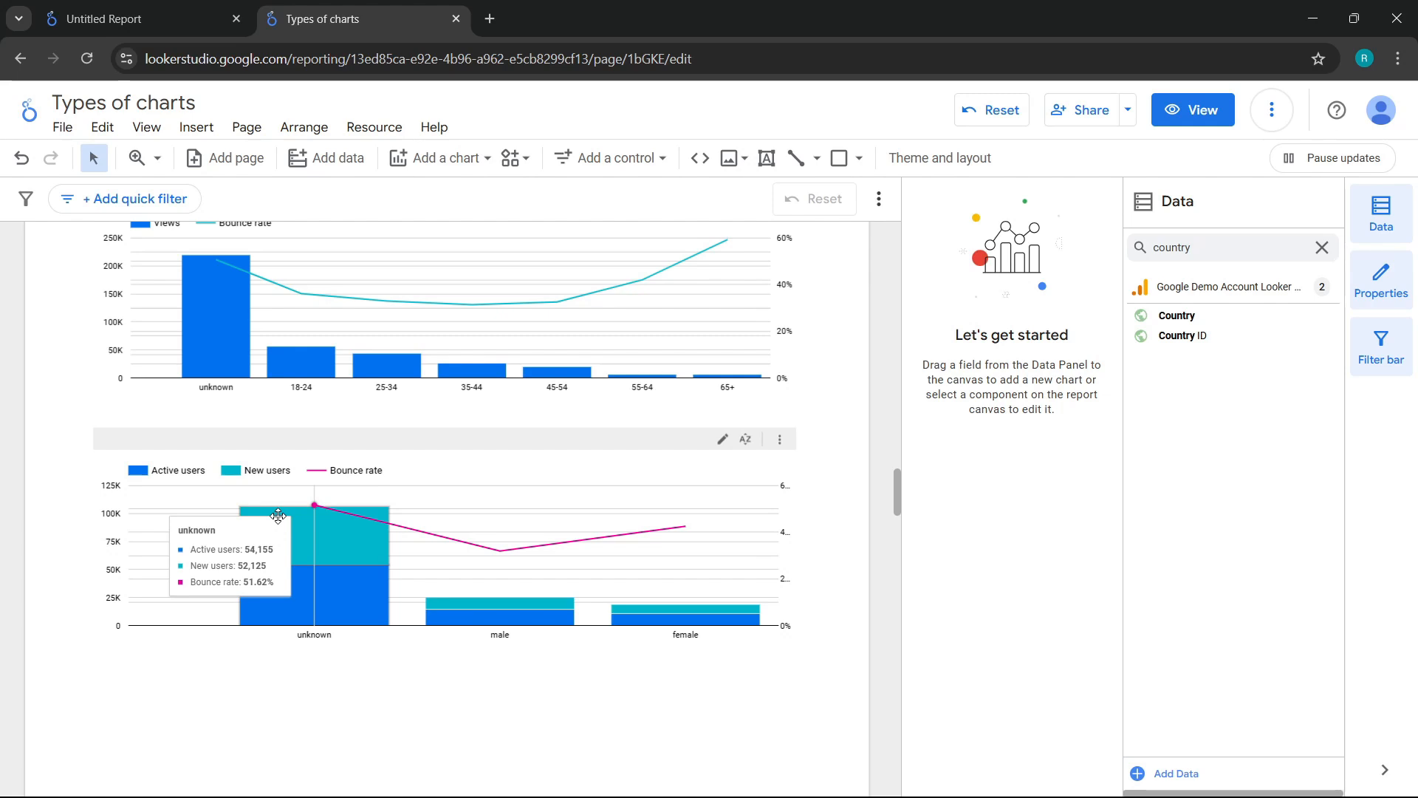